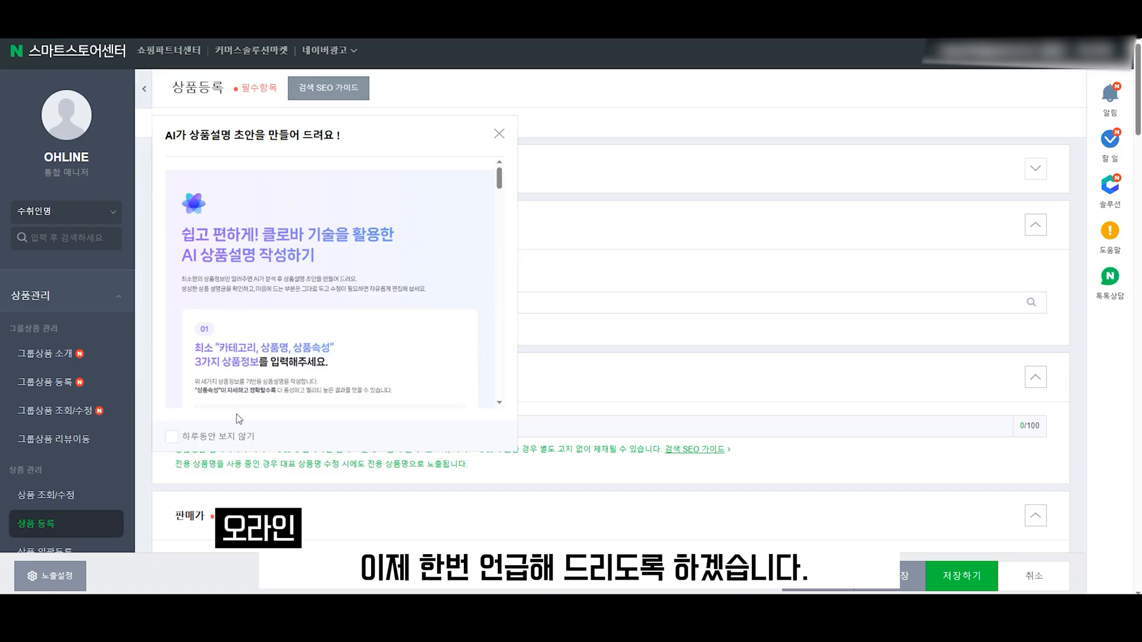
Step: Hide the AI product description notice for a day and set the product category to 디지털/가전>생활가전>다리미>스팀다리미
click(230, 443)
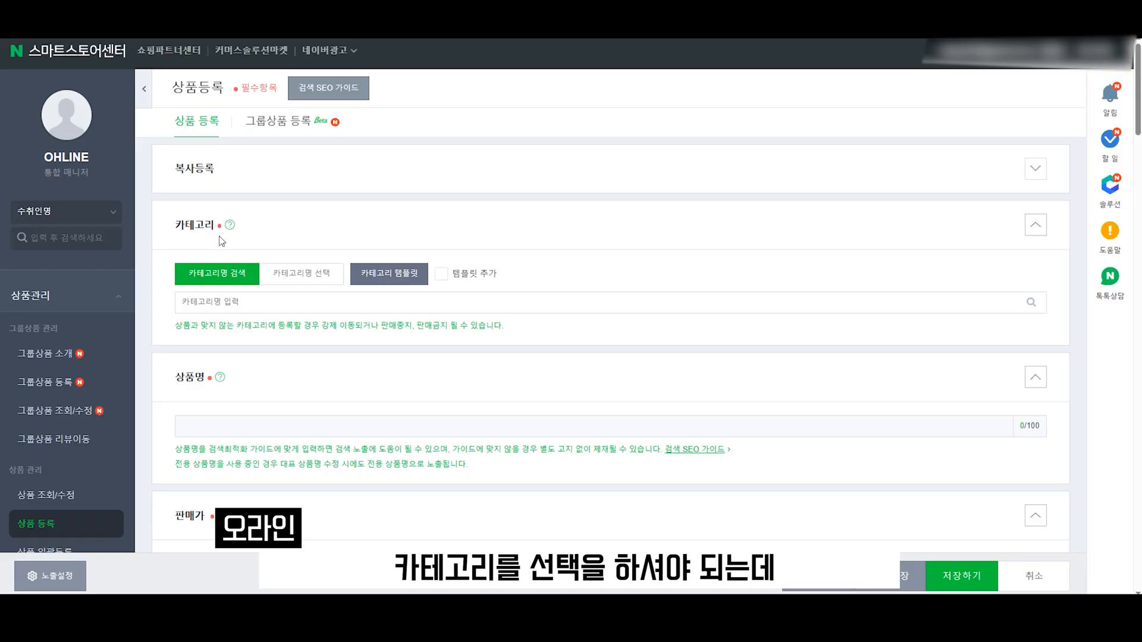
click(222, 306)
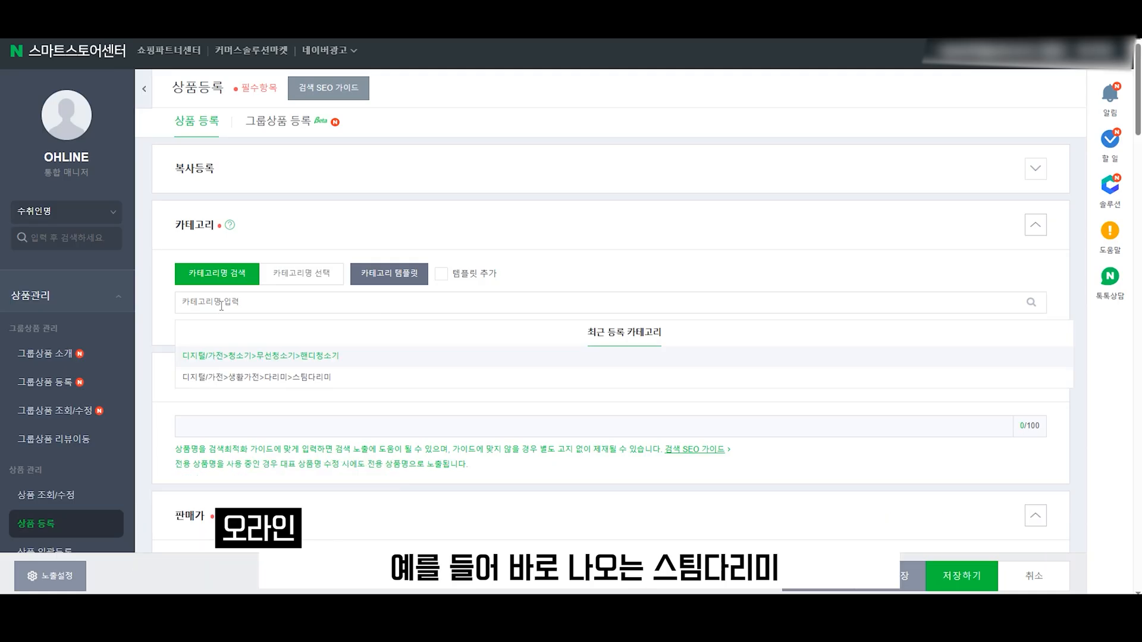
click(297, 377)
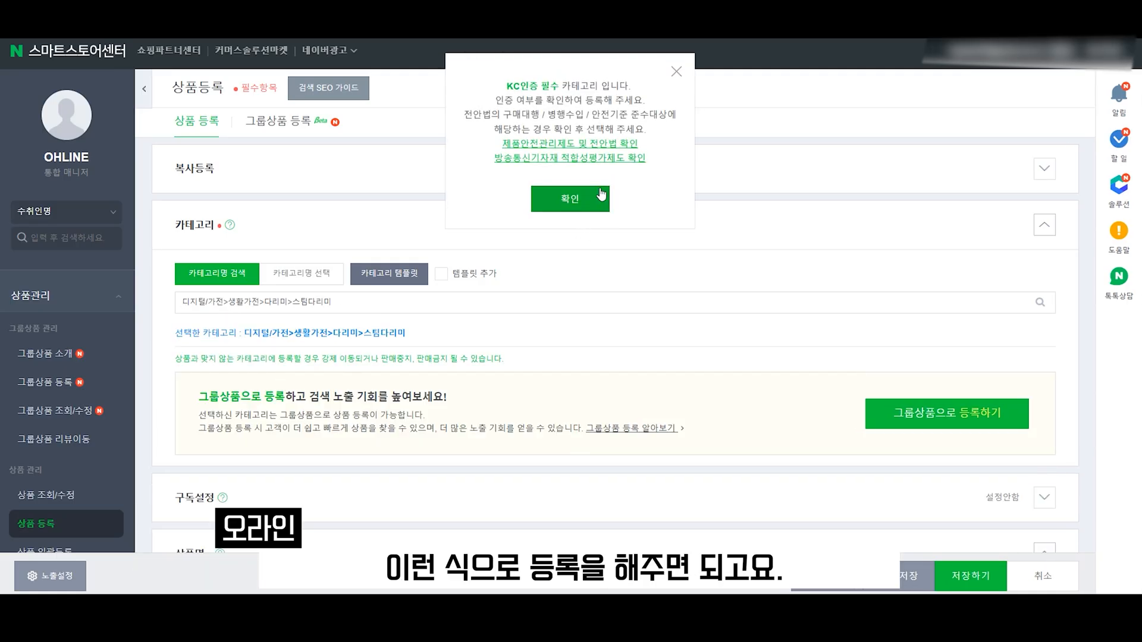
click(494, 232)
Step: Look over the subscription settings (구독설정) and collapse that section again
scroll(395, 198, down, 3)
scroll(287, 310, up, 3)
click(246, 305)
click(379, 272)
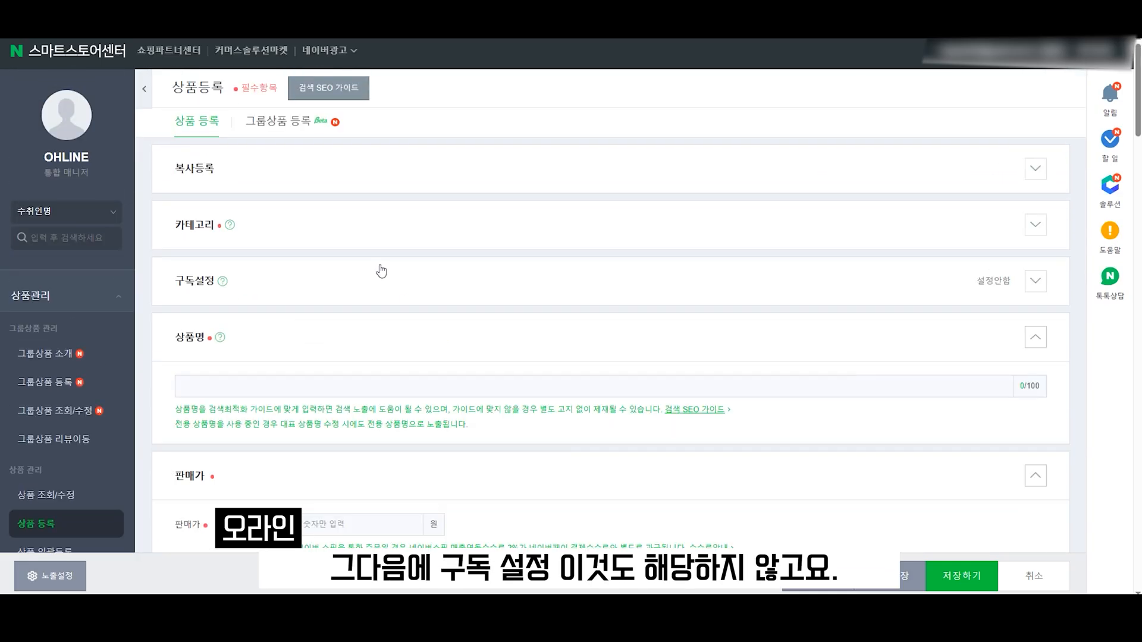
Step: Enter 파나소닉 스팀 다리미 as the product name
scroll(382, 280, down, 3)
scroll(292, 302, up, 3)
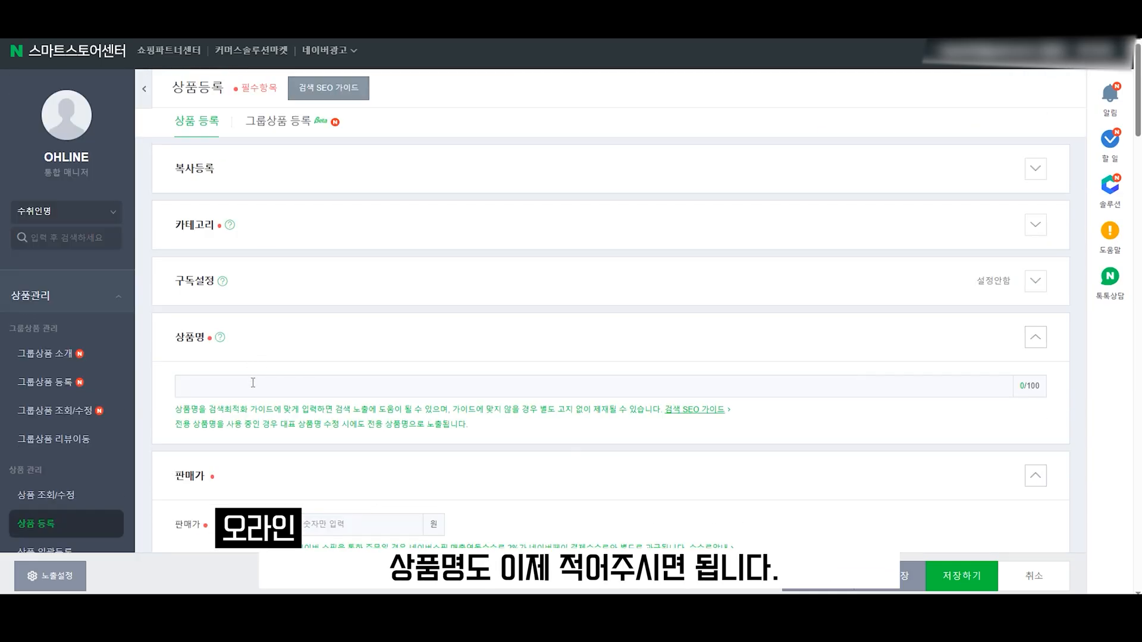
click(254, 383)
text(파나소닉 스팀 다리)
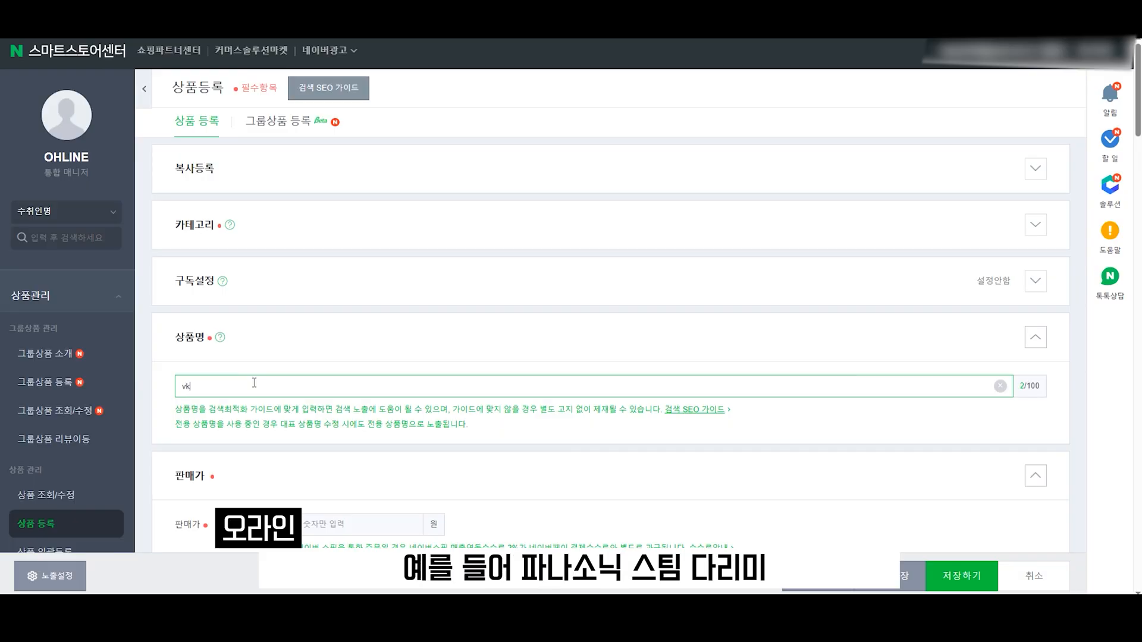
text(미)
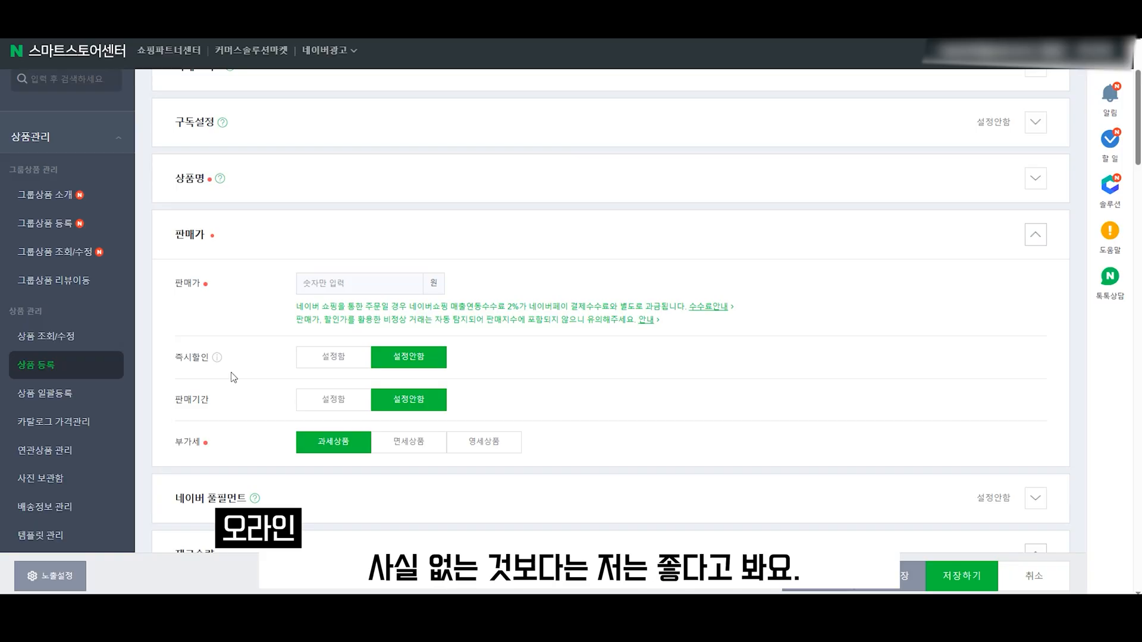
Step: Enable the immediate discount (즉시할인) and set the sale price to 80,000 won
click(331, 360)
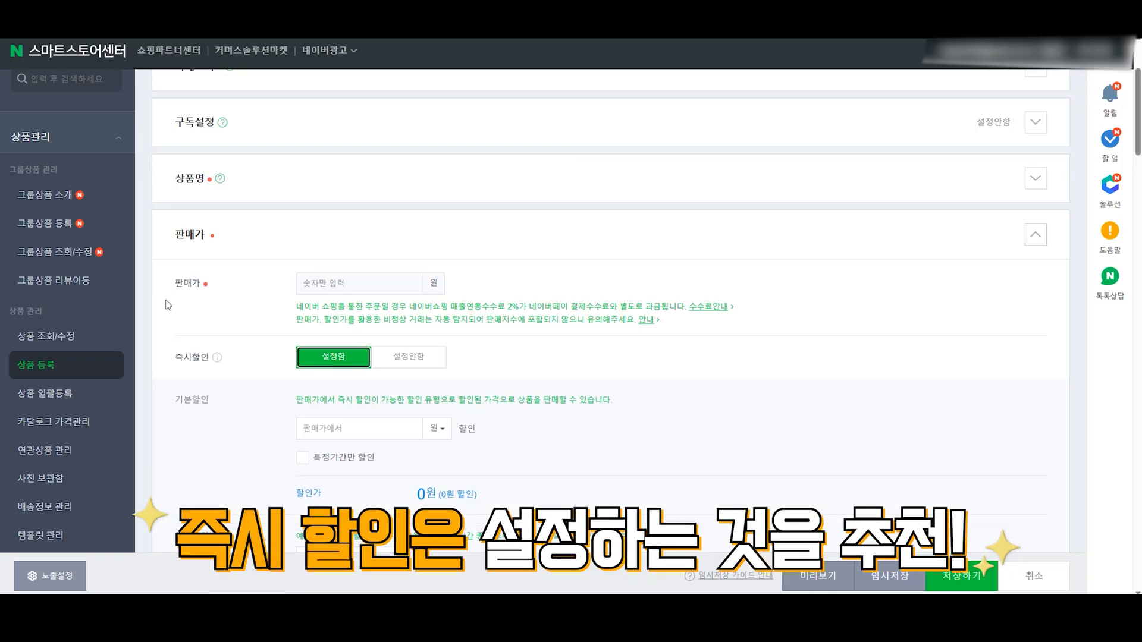
scroll(188, 300, down, 2)
scroll(189, 301, down, 1)
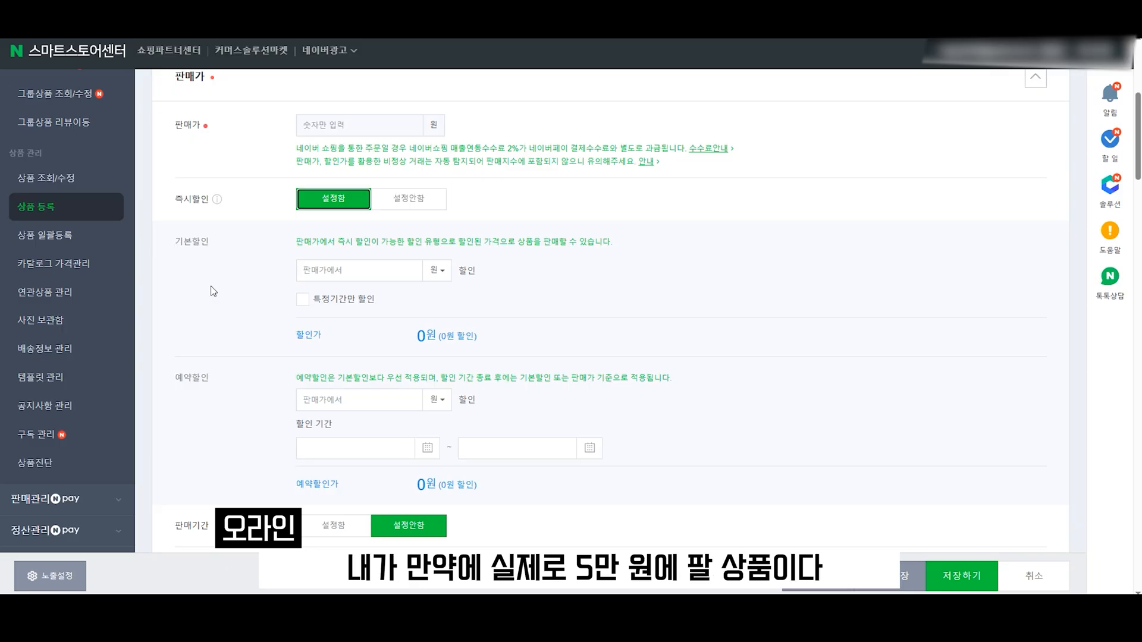
click(336, 128)
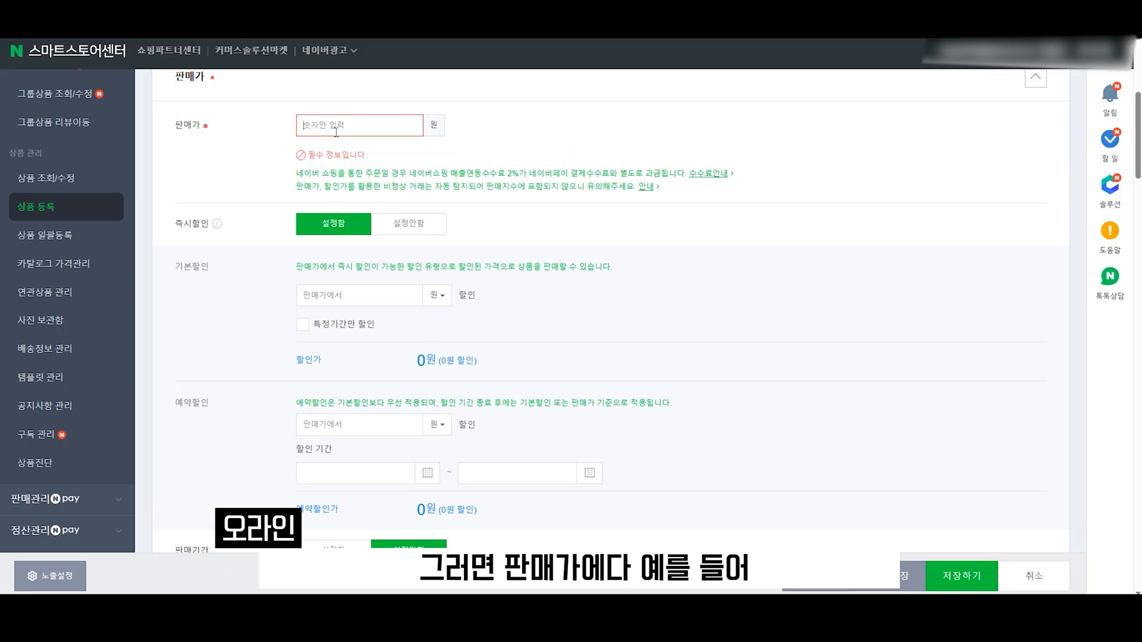
text(800000)
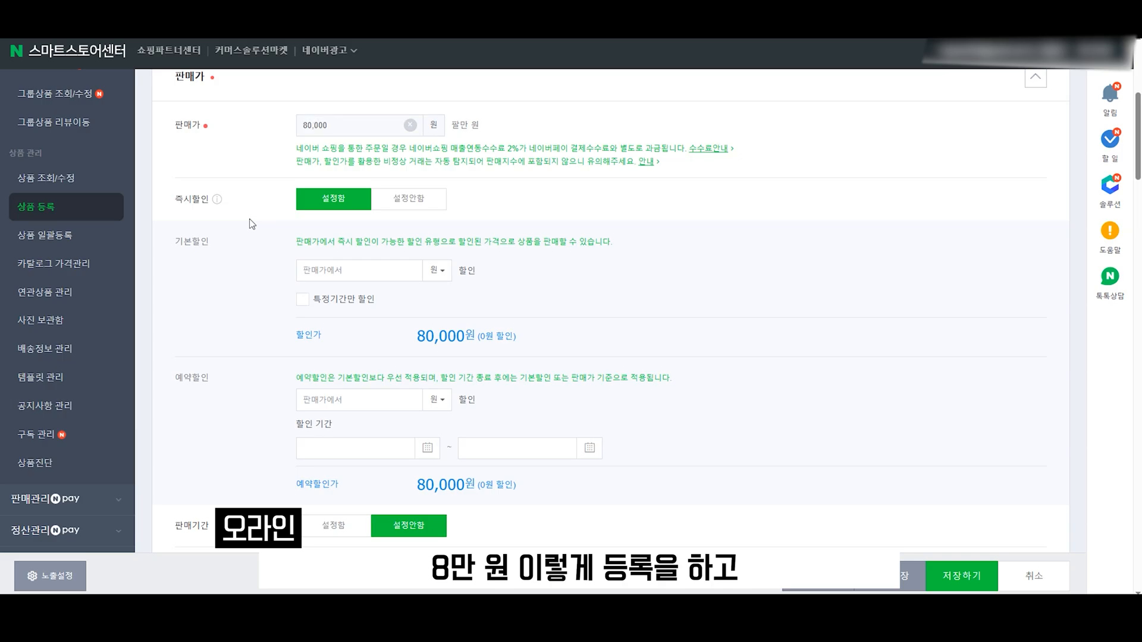
Step: Set the basic discount (기본할인) off the sale price to 30,000 won
click(337, 271)
text(30,000)
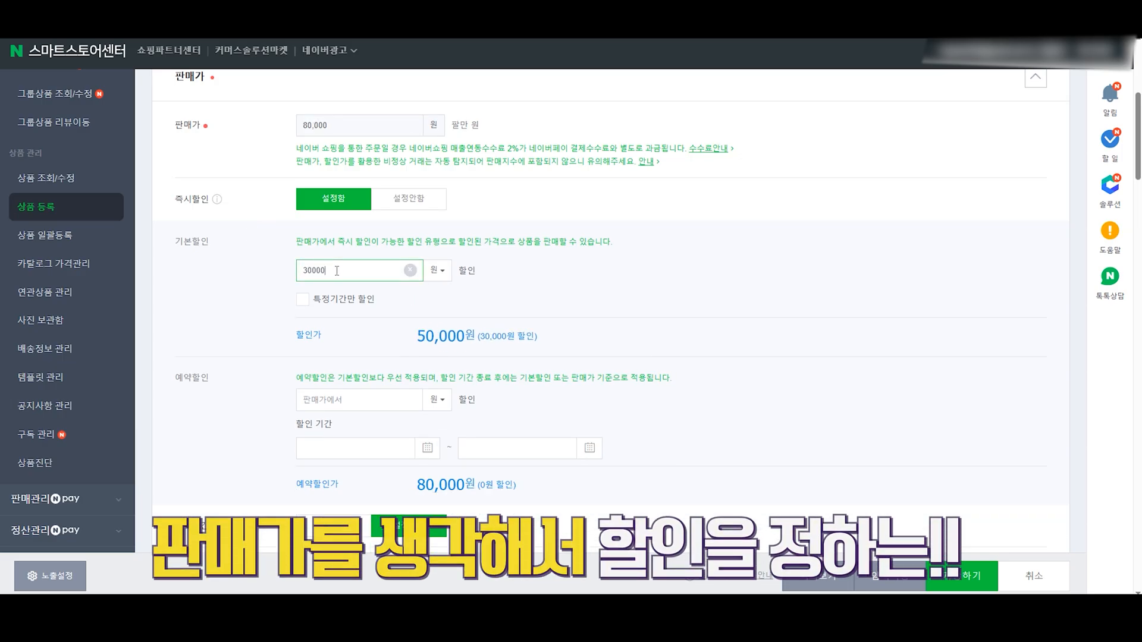
click(508, 369)
drag(416, 339, 466, 339)
click(675, 357)
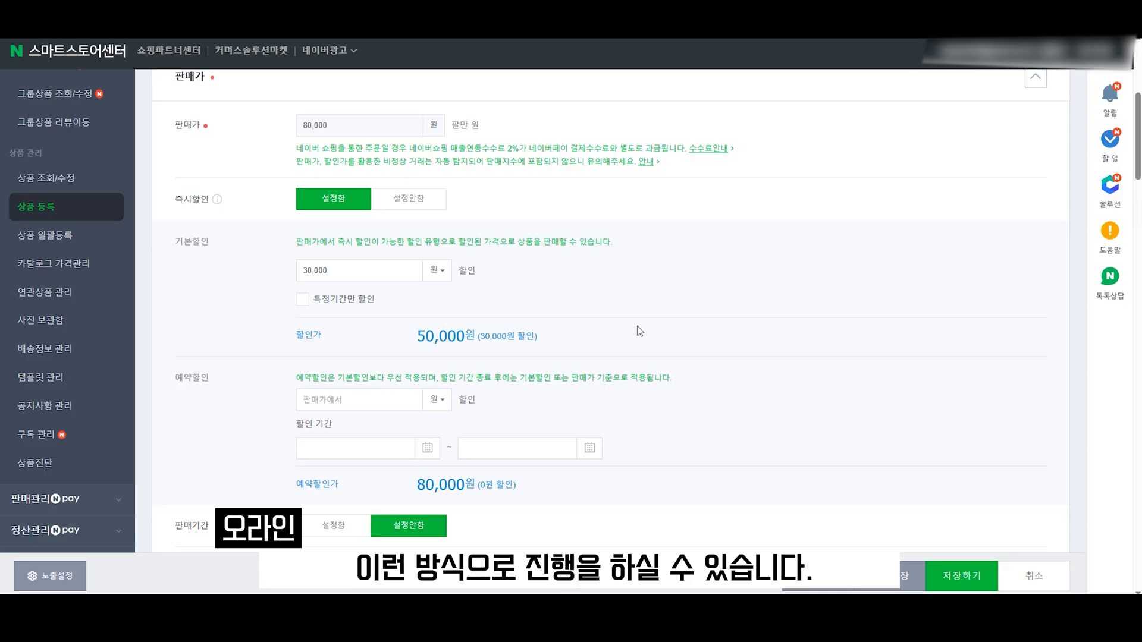
Step: Collapse the sale price section and look over the Naver Fulfillment settings before collapsing them too
scroll(640, 332, down, 2)
scroll(745, 395, up, 5)
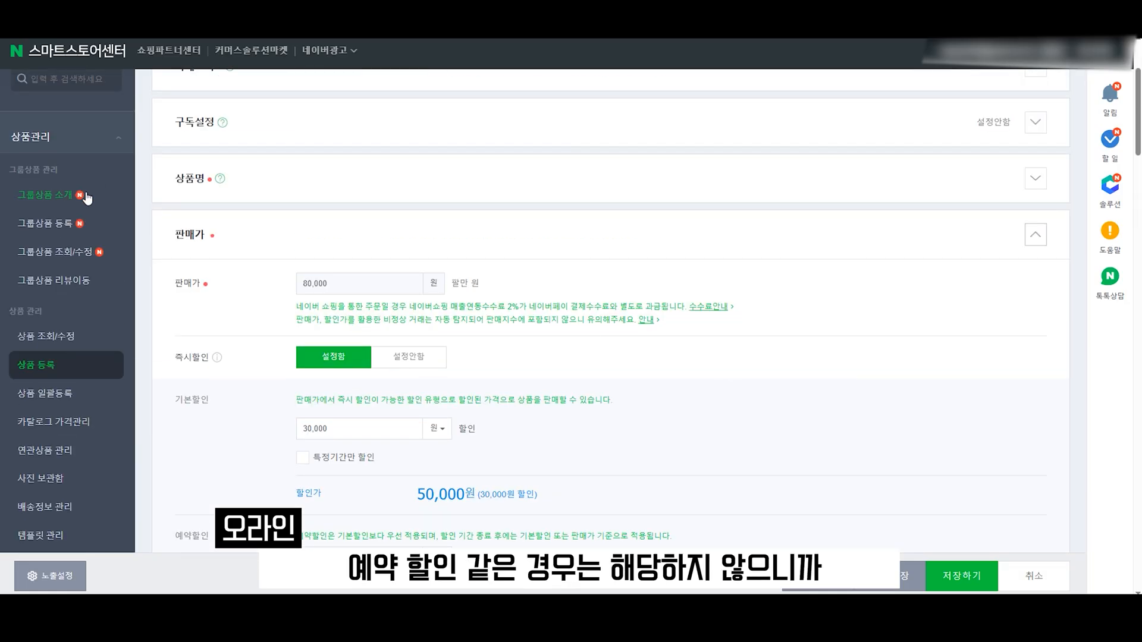
click(349, 241)
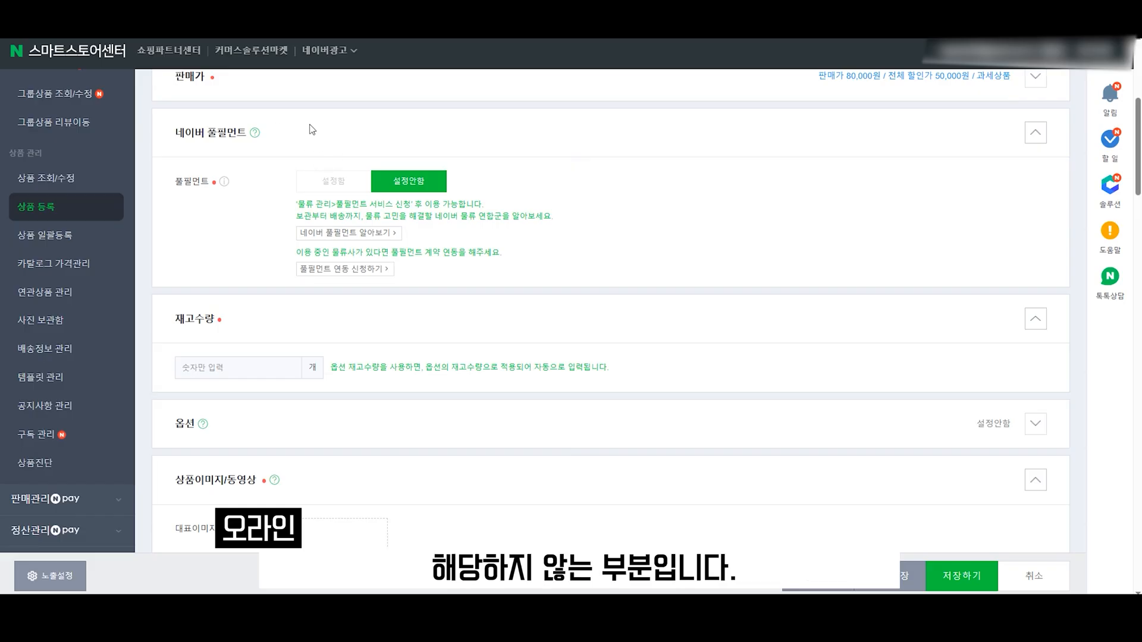
click(358, 132)
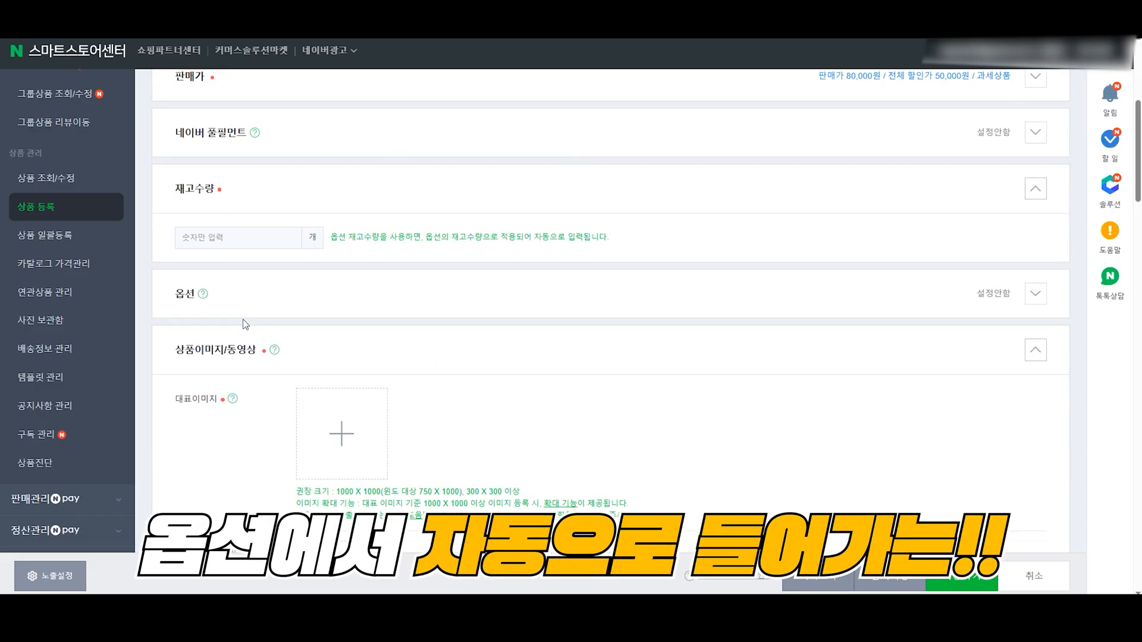
Step: Expand the options section and enable selection-type options (선택형) with direct entry
click(303, 299)
scroll(500, 295, down, 3)
scroll(506, 283, up, 3)
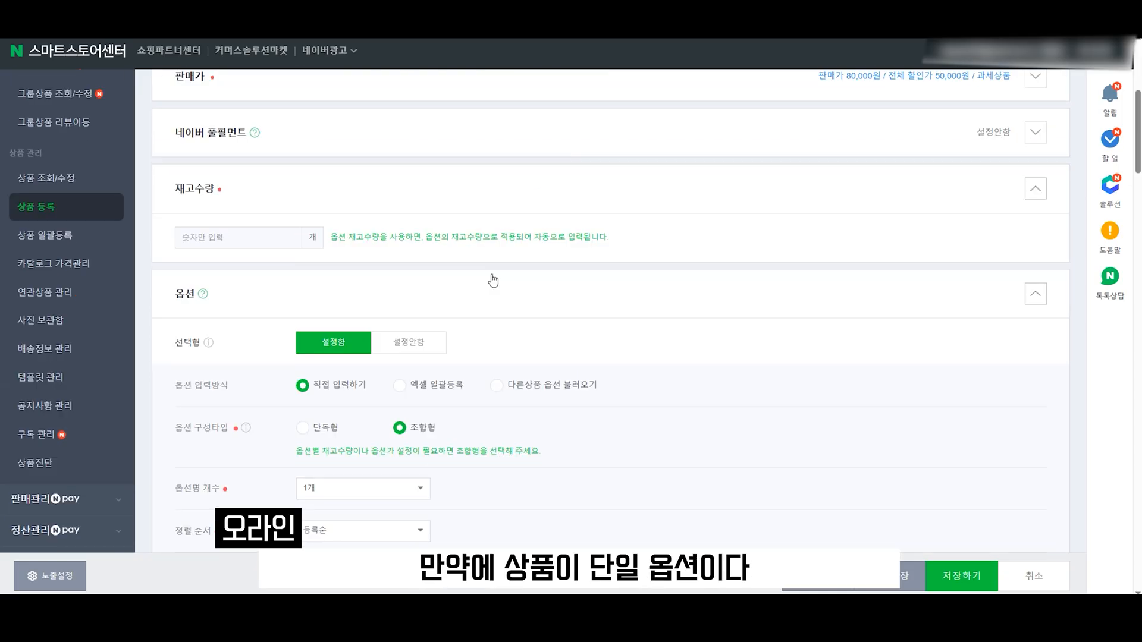
scroll(489, 279, down, 3)
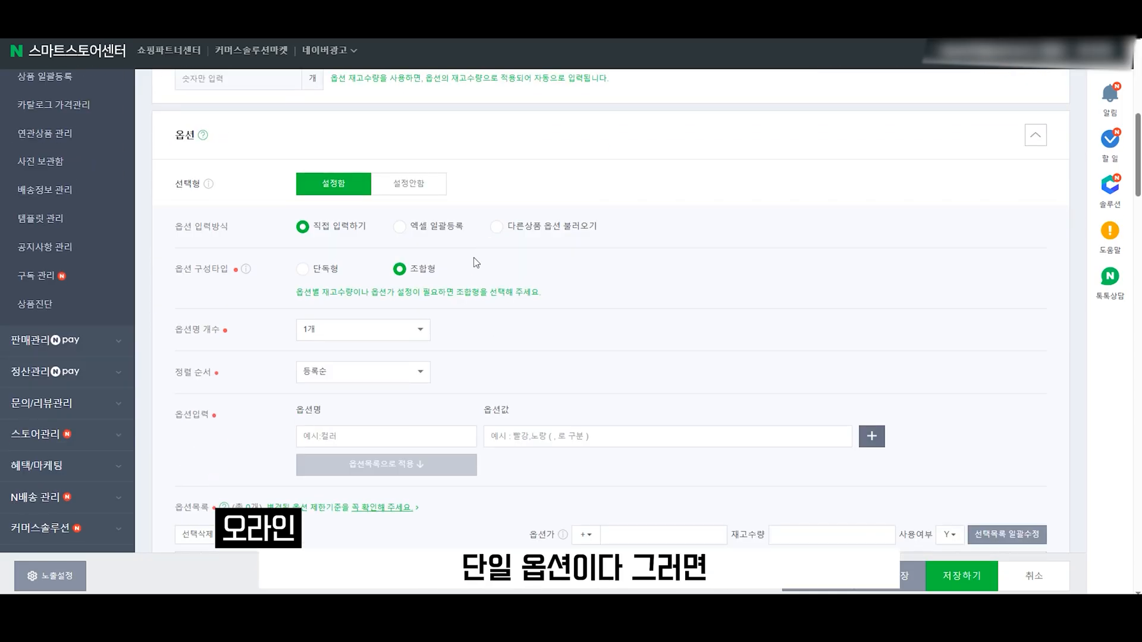
click(410, 185)
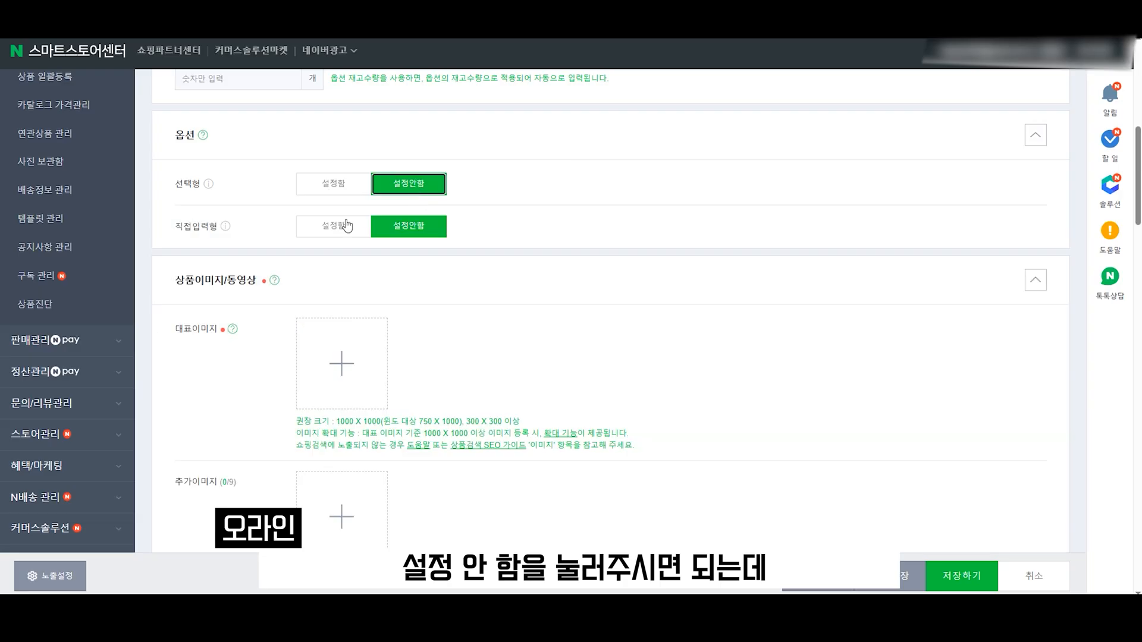
scroll(309, 229, up, 3)
click(334, 344)
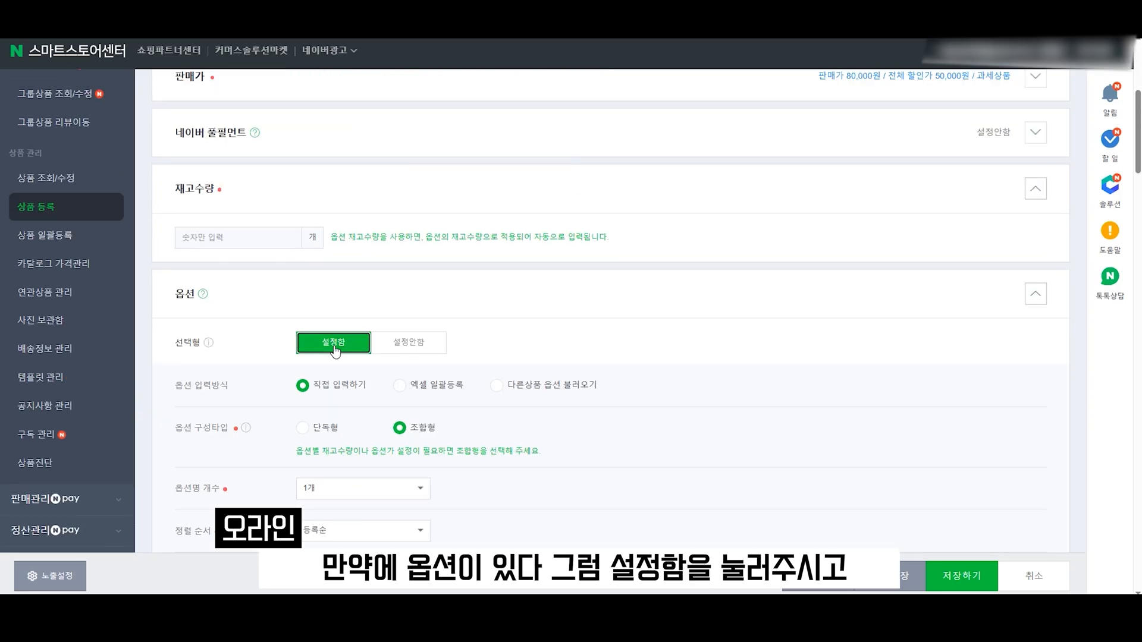
Step: Add an option named 색상 with the values 블랙,화이트 and apply it to the option list
scroll(482, 333, down, 3)
click(364, 440)
text(색상)
click(555, 436)
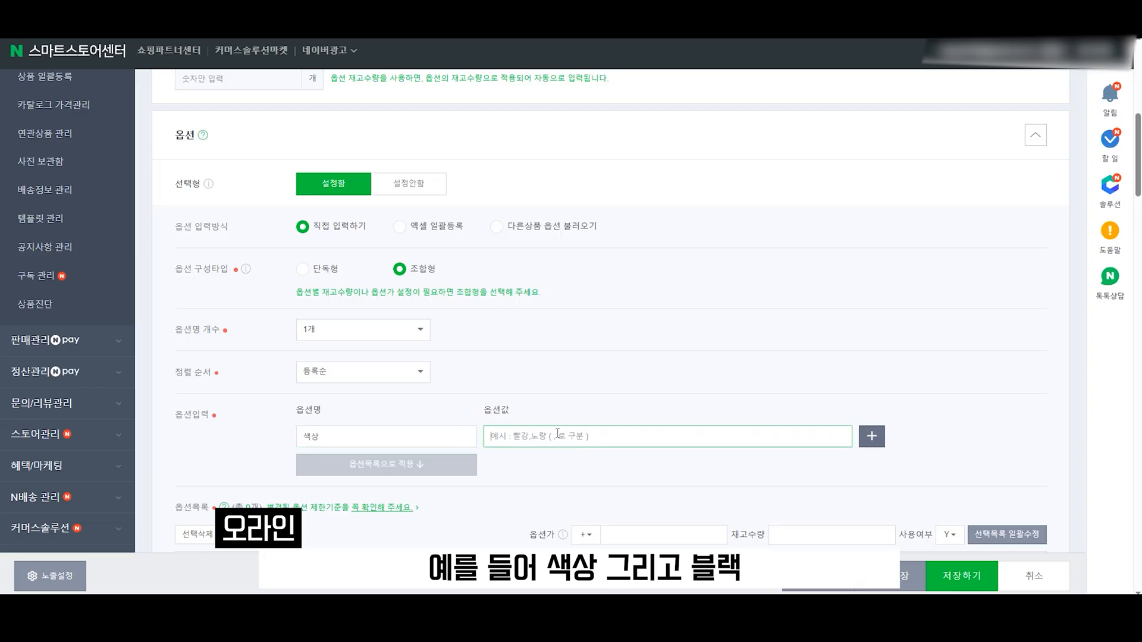
text(블랙,)
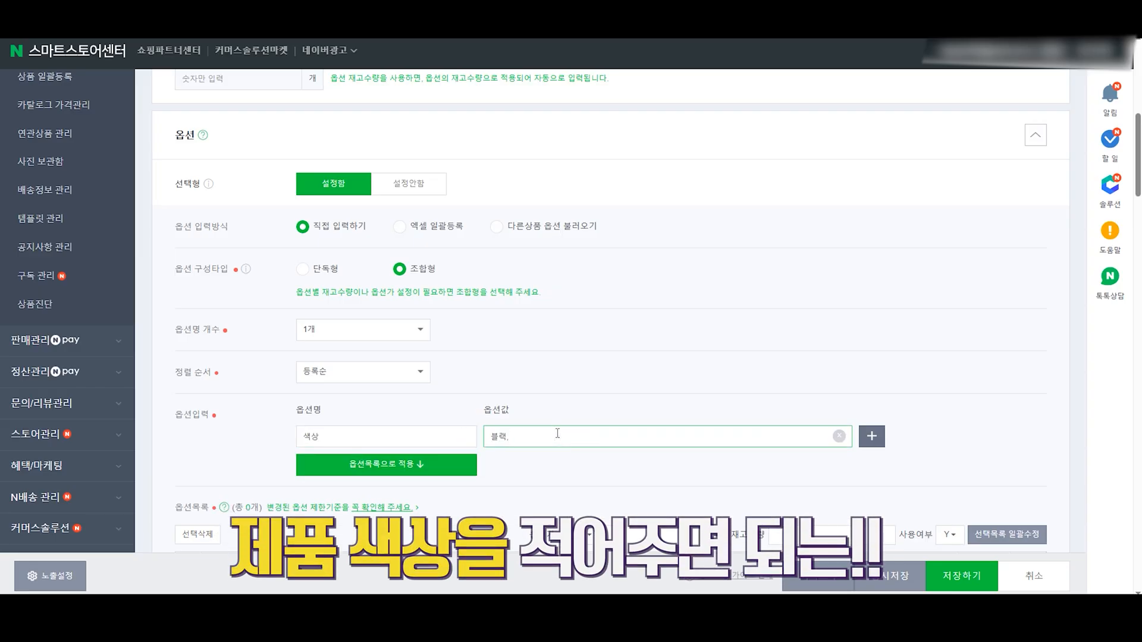
text(화이트)
scroll(557, 434, down, 5)
click(364, 149)
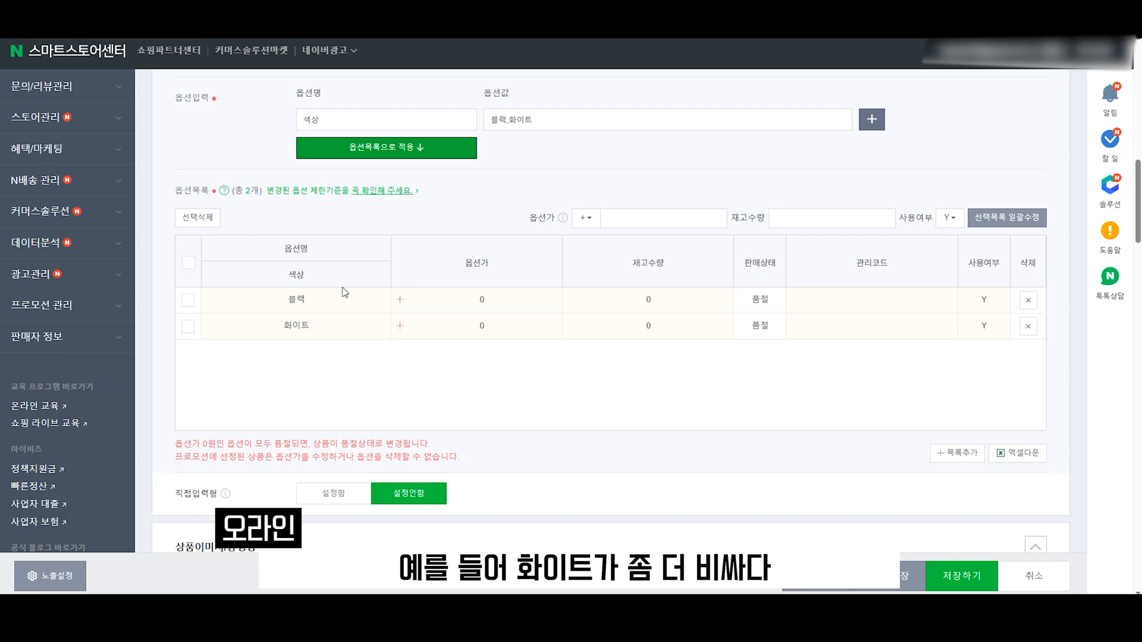
Step: Set the option price of the 화이트 option to 5,000 won
click(483, 322)
text(5000)
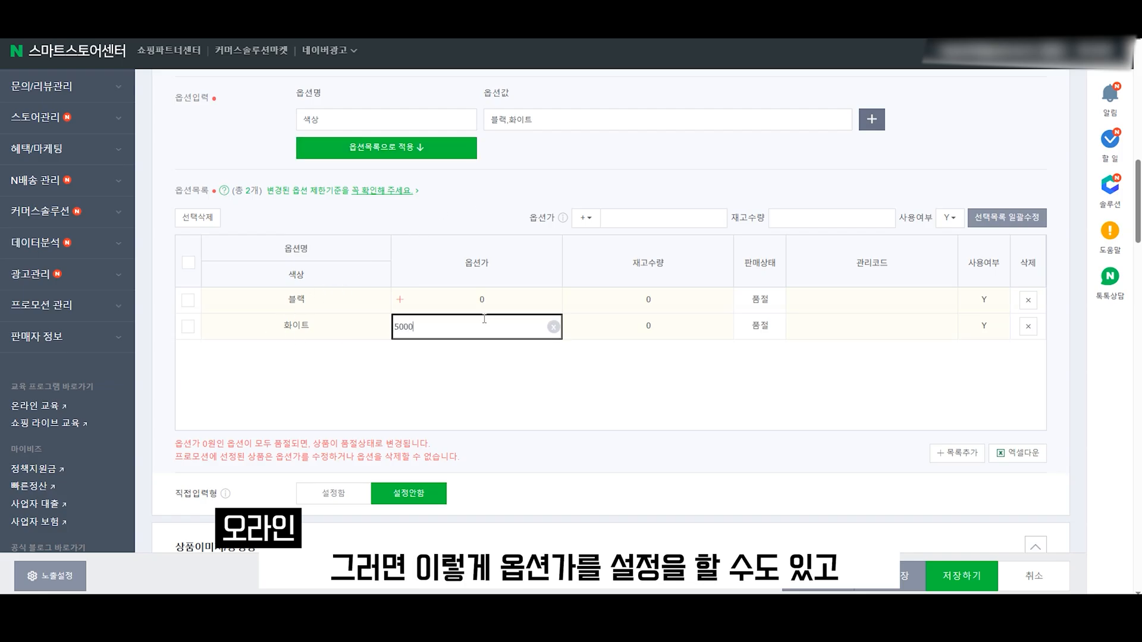
click(551, 384)
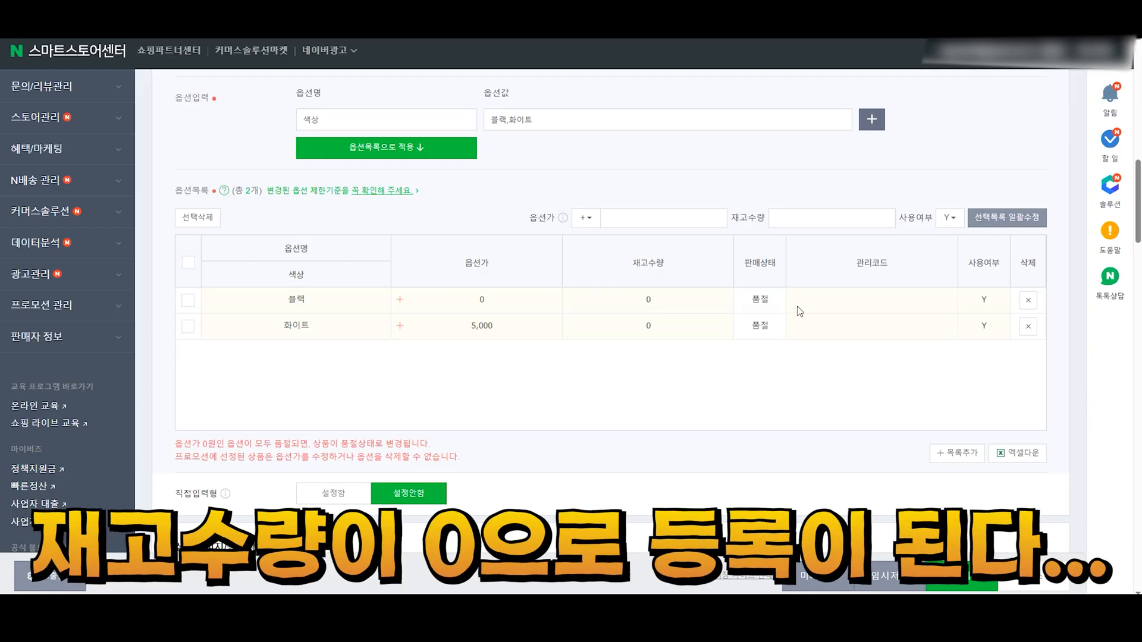
Step: Set the stock quantity to 100 for both the 블랙 and 화이트 options
click(689, 296)
text(1)
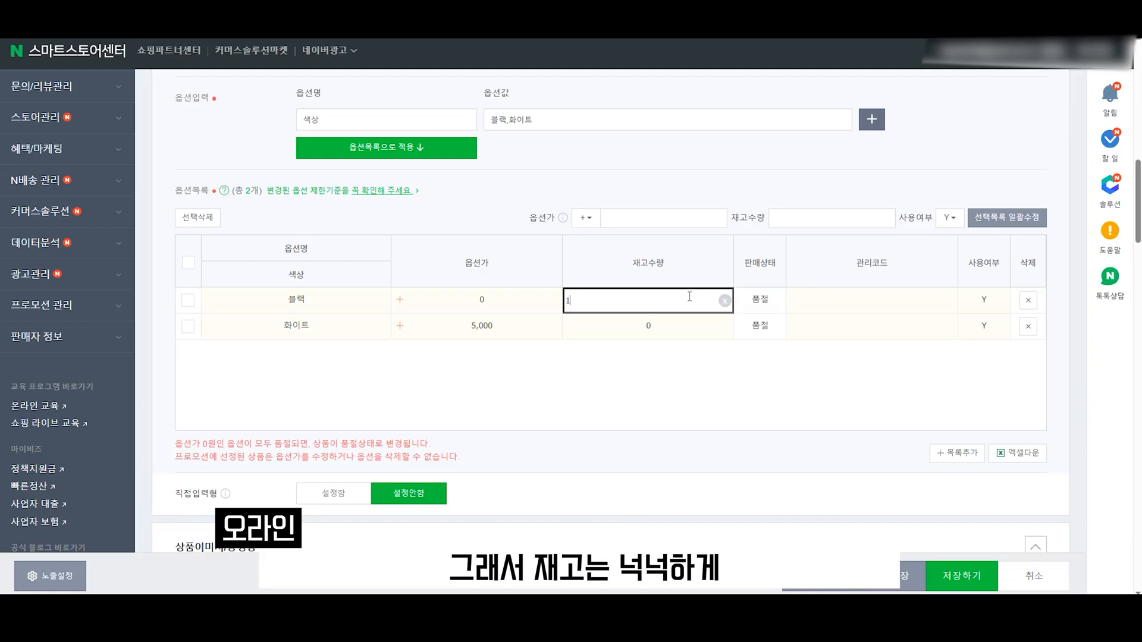
text(00)
click(678, 324)
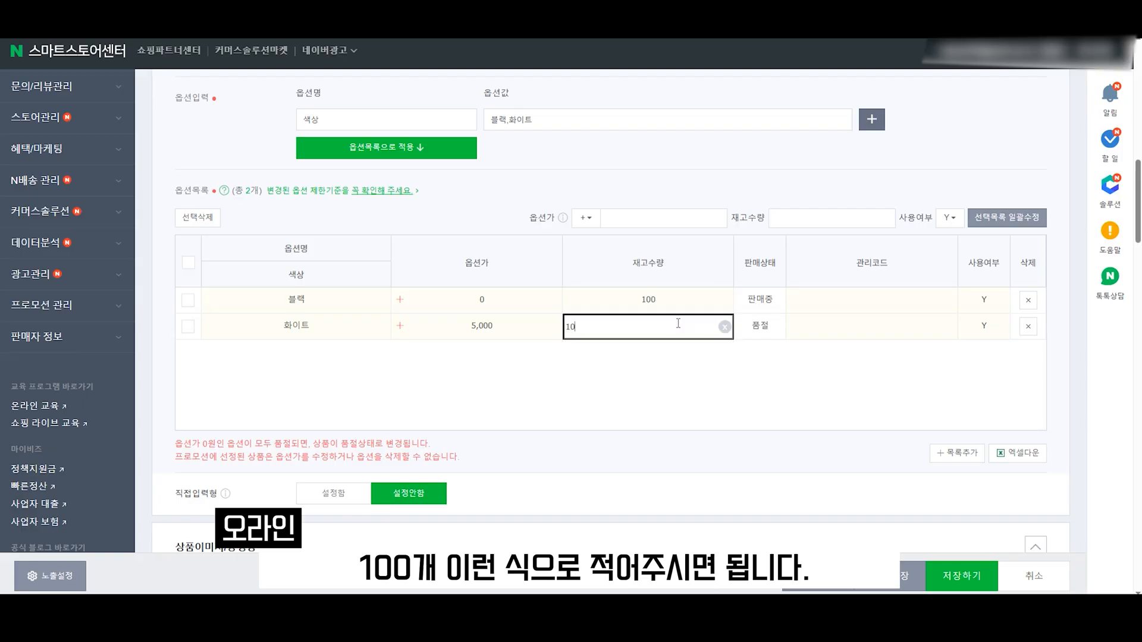
click(291, 298)
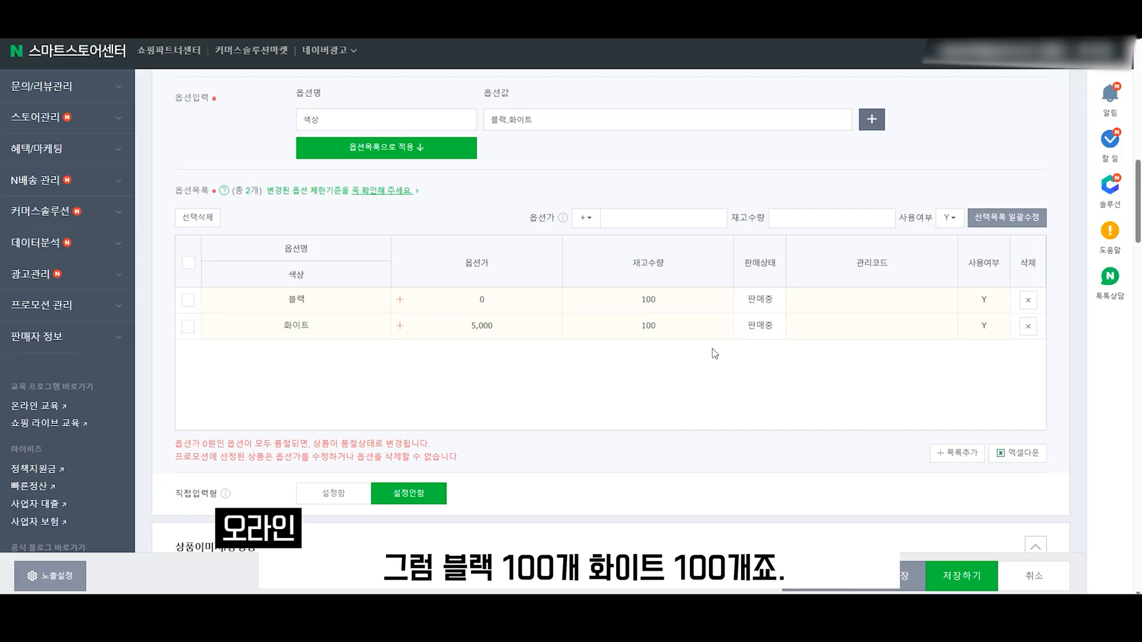
Step: Check the product's overall stock quantity against the option list and collapse the options section
scroll(670, 352, up, 8)
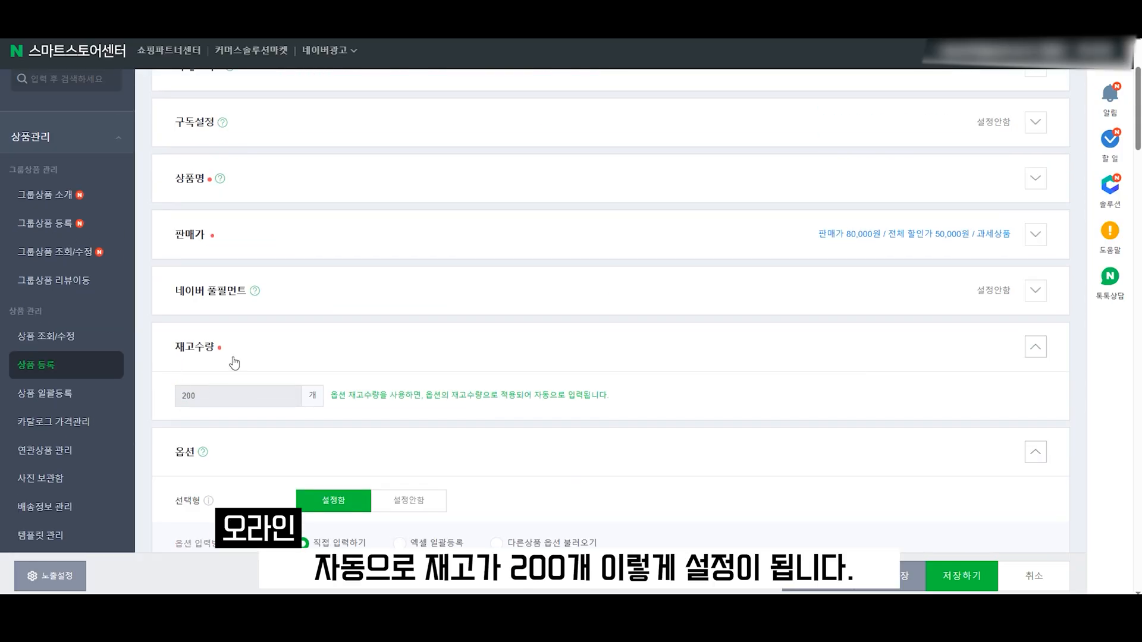
scroll(274, 381, down, 3)
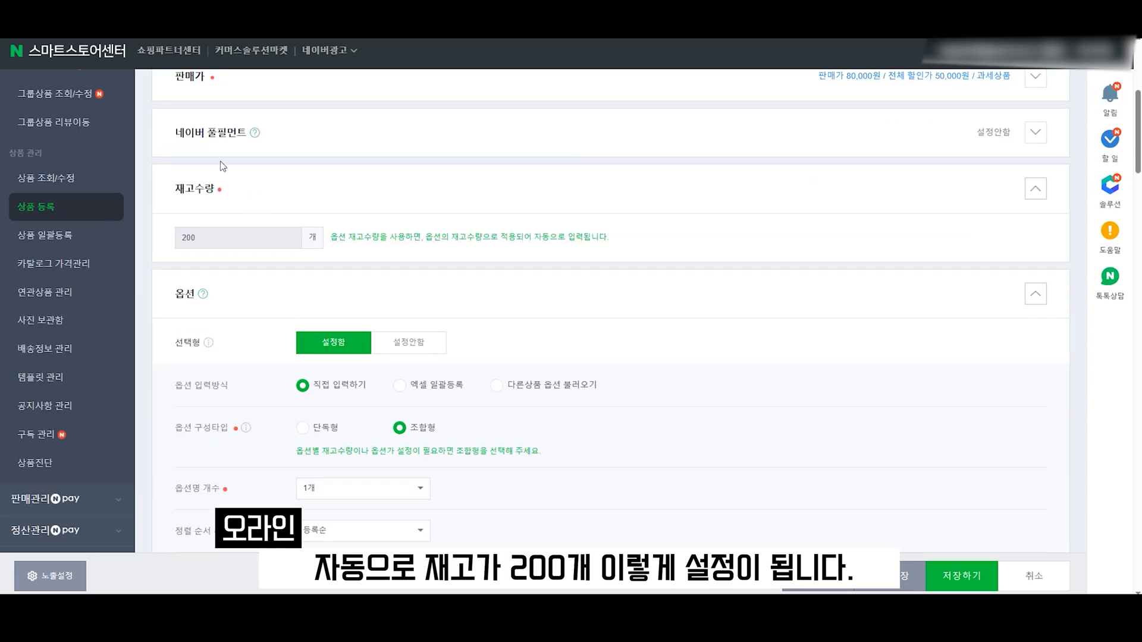
scroll(426, 267, down, 7)
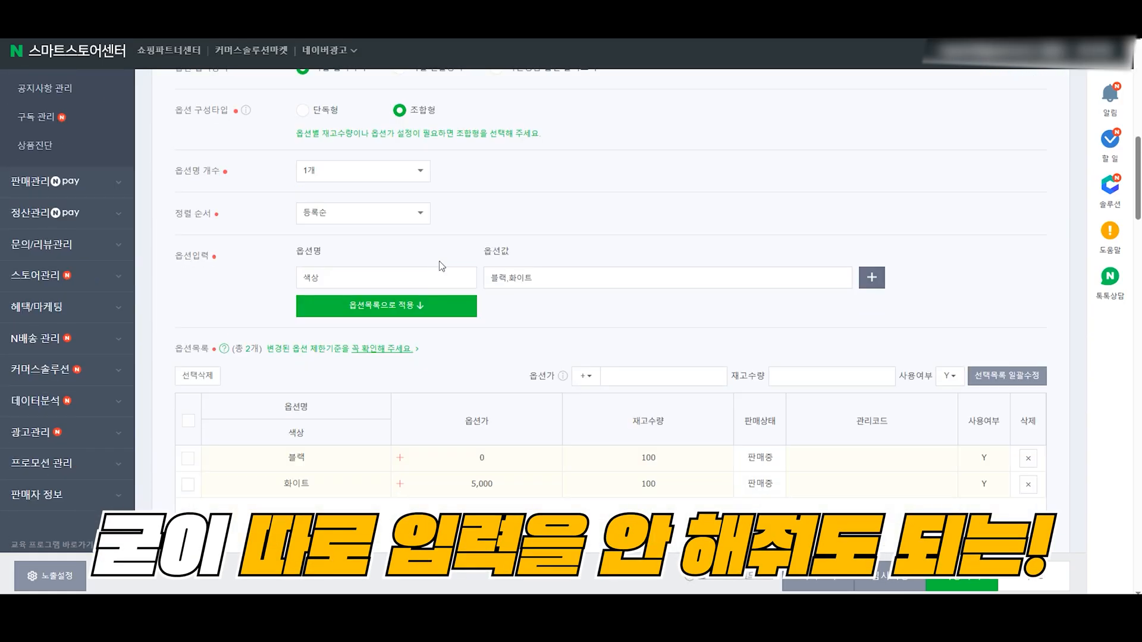
scroll(438, 257, up, 7)
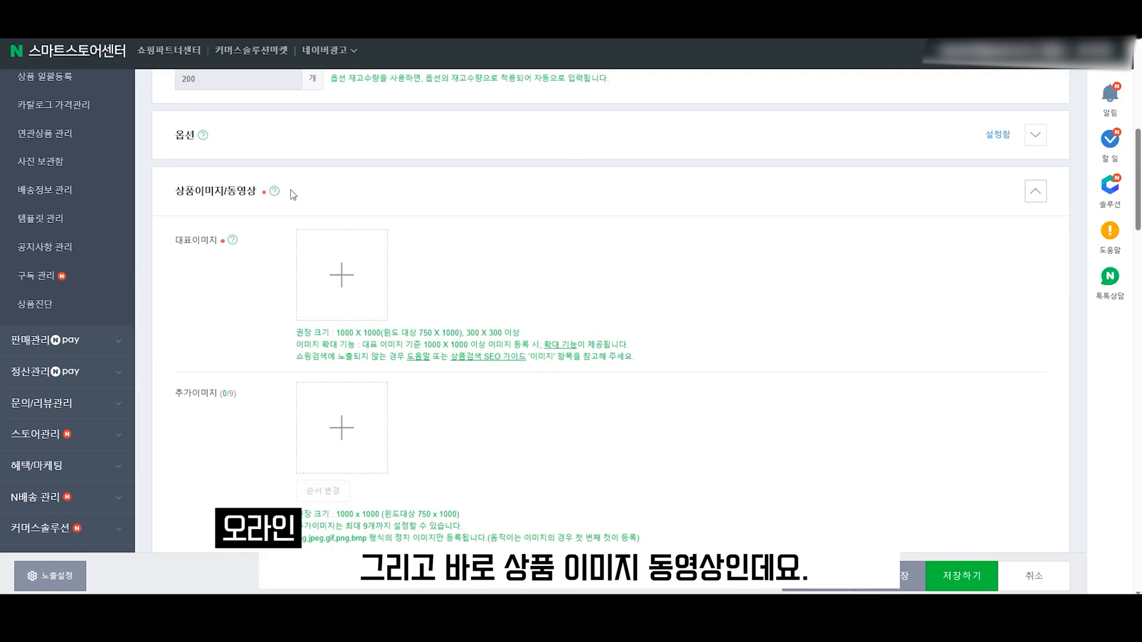
Step: Review the main image, additional image and video fields in the product image/video section
scroll(292, 194, down, 3)
scroll(258, 397, up, 3)
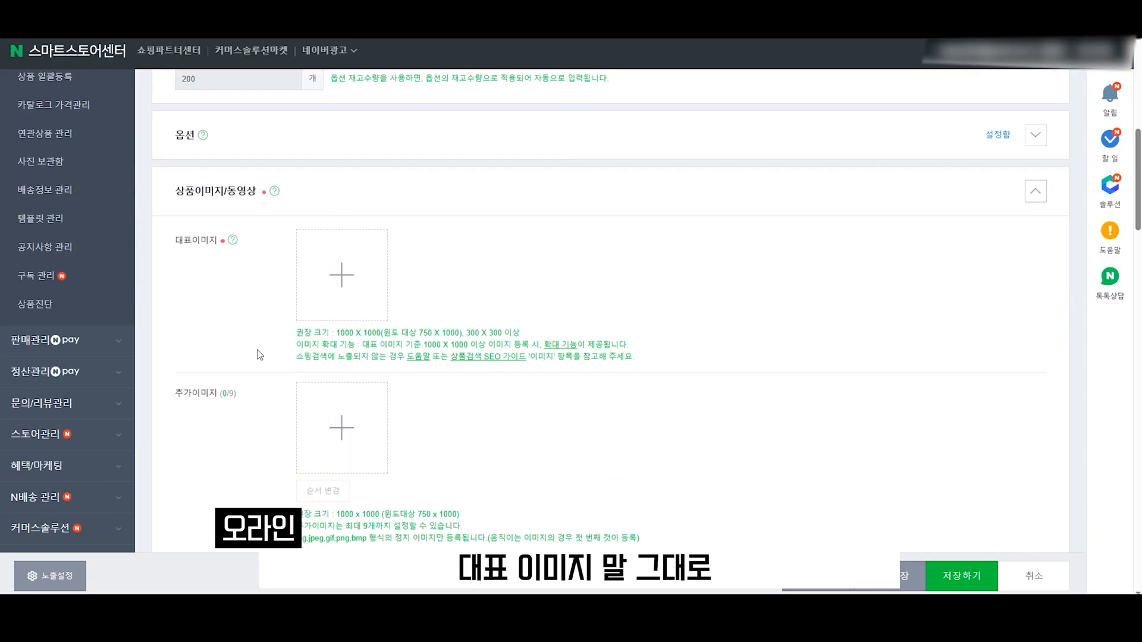
scroll(509, 318, down, 3)
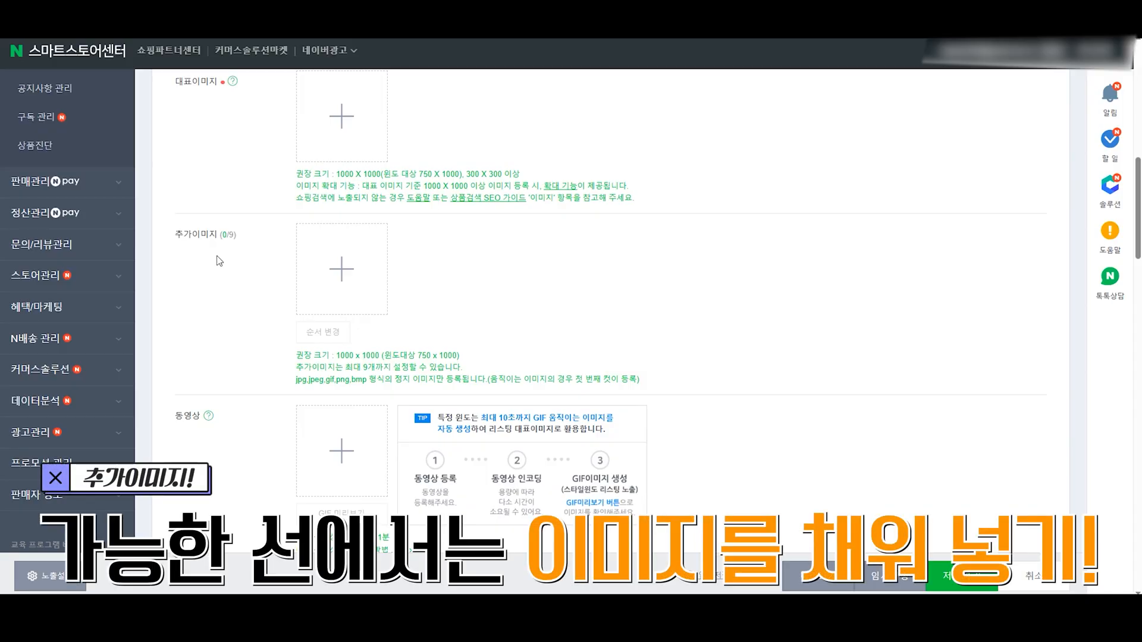
scroll(235, 259, down, 3)
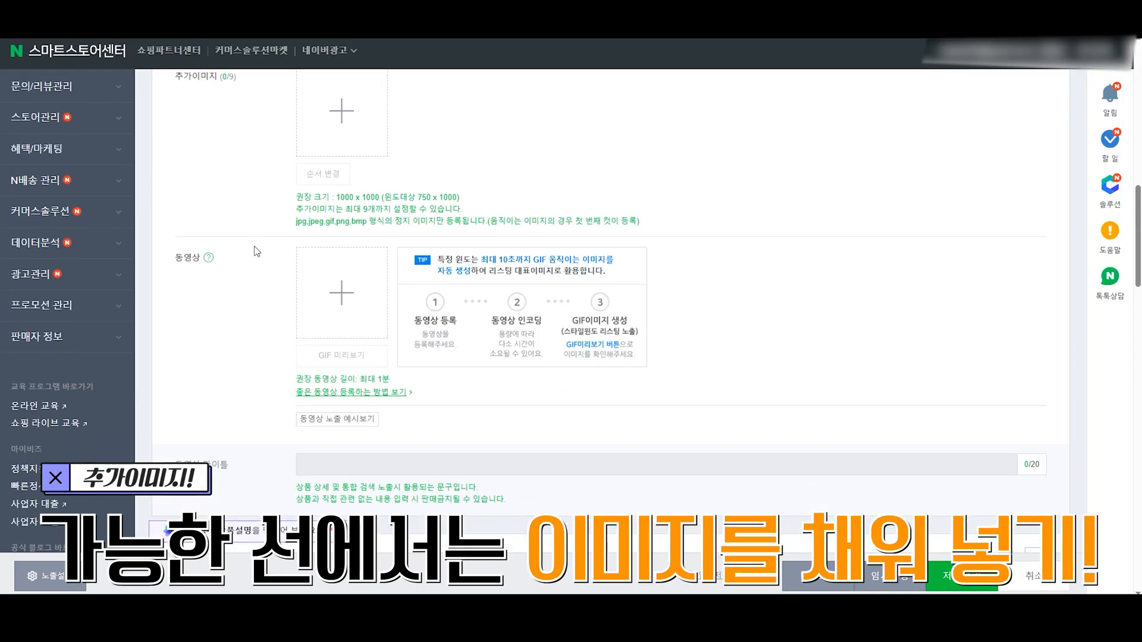
Step: Review the product video and video title fields, and collapse the product image/video section
drag(176, 262, 203, 260)
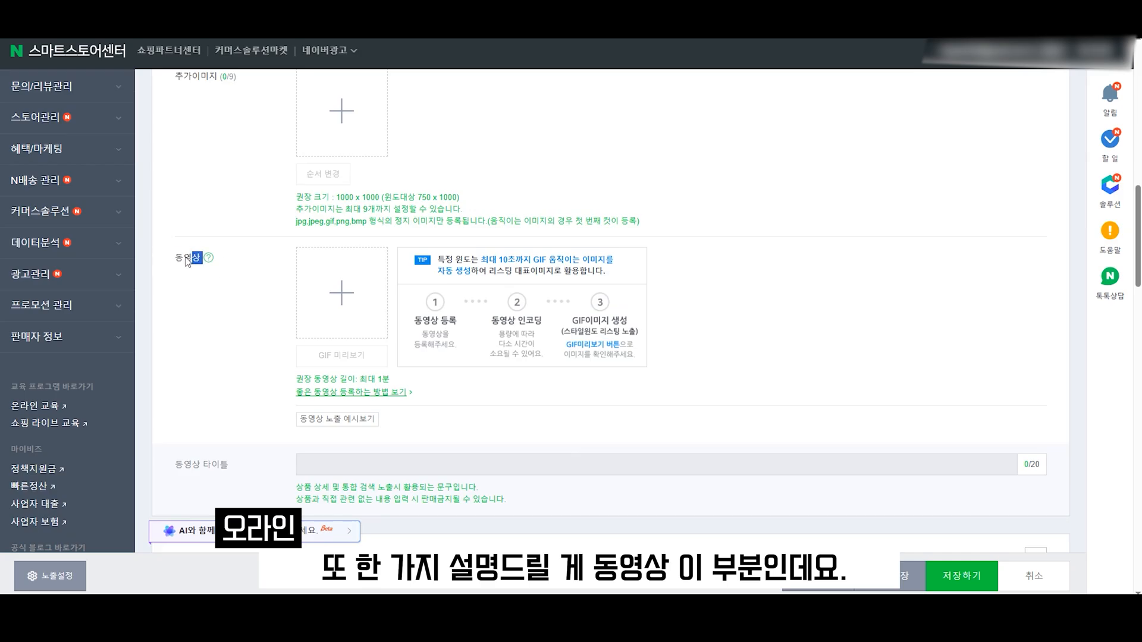
click(226, 297)
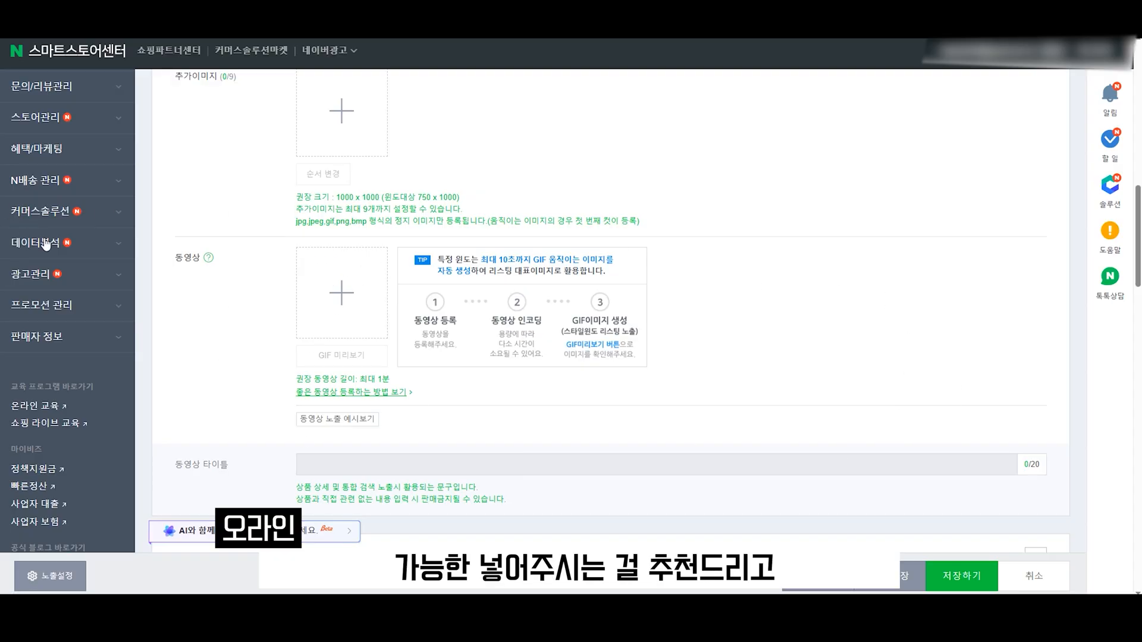
scroll(221, 300, down, 3)
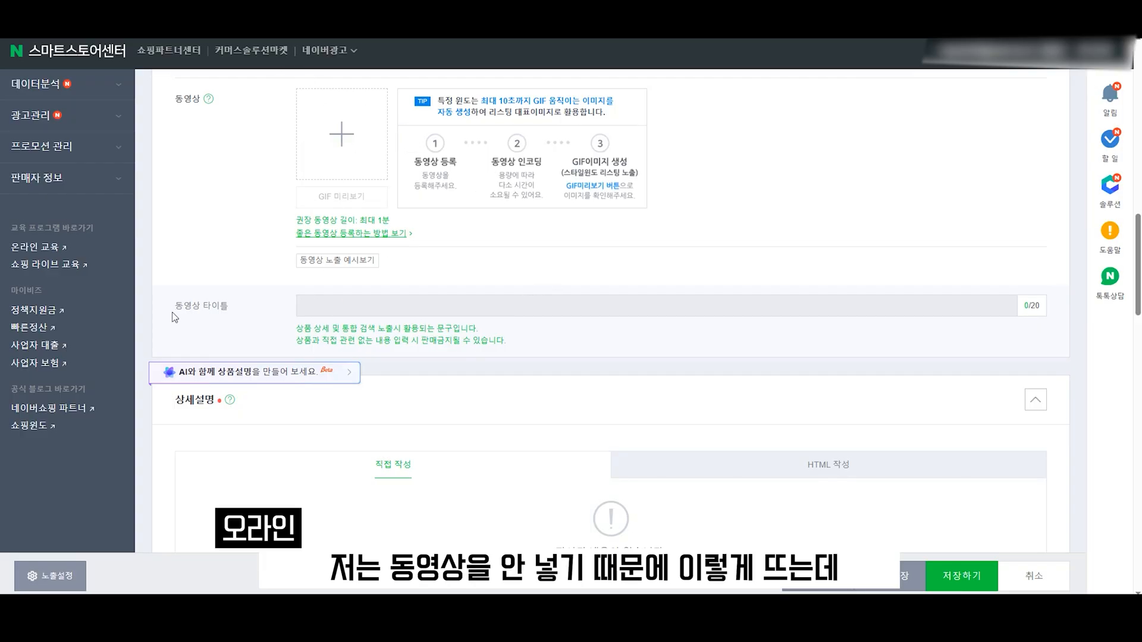
drag(235, 309, 178, 310)
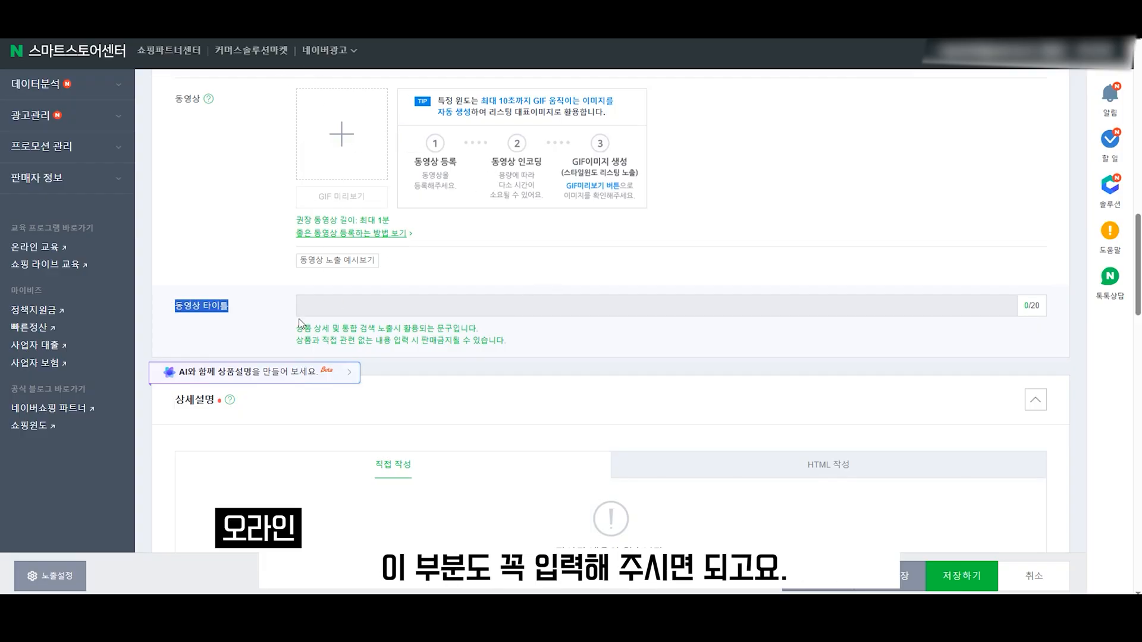
click(250, 312)
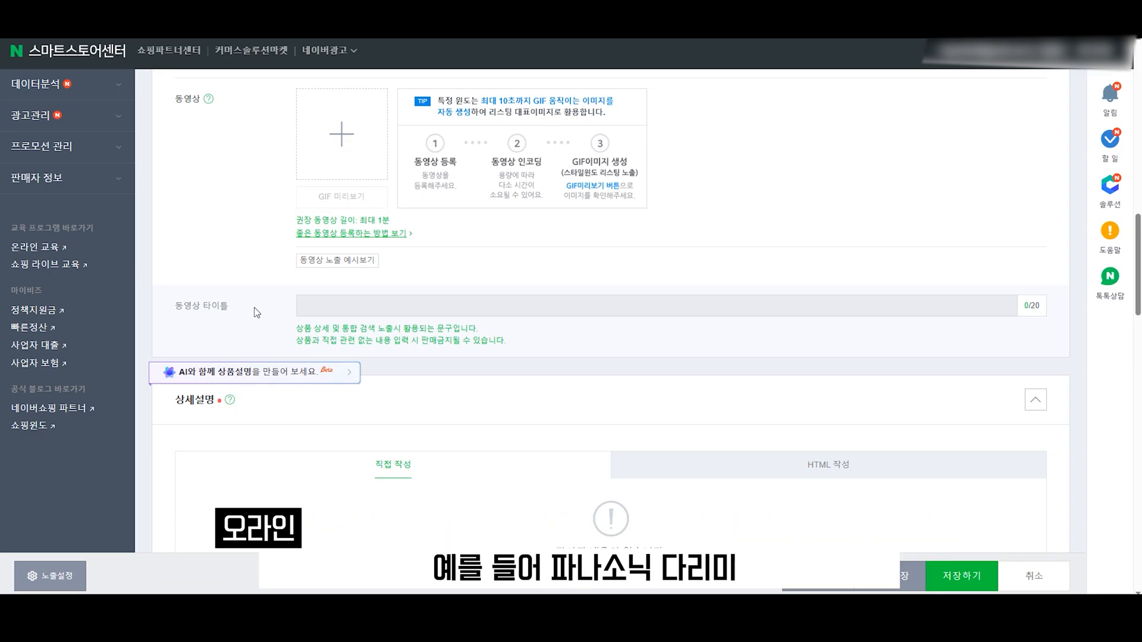
scroll(392, 275, up, 10)
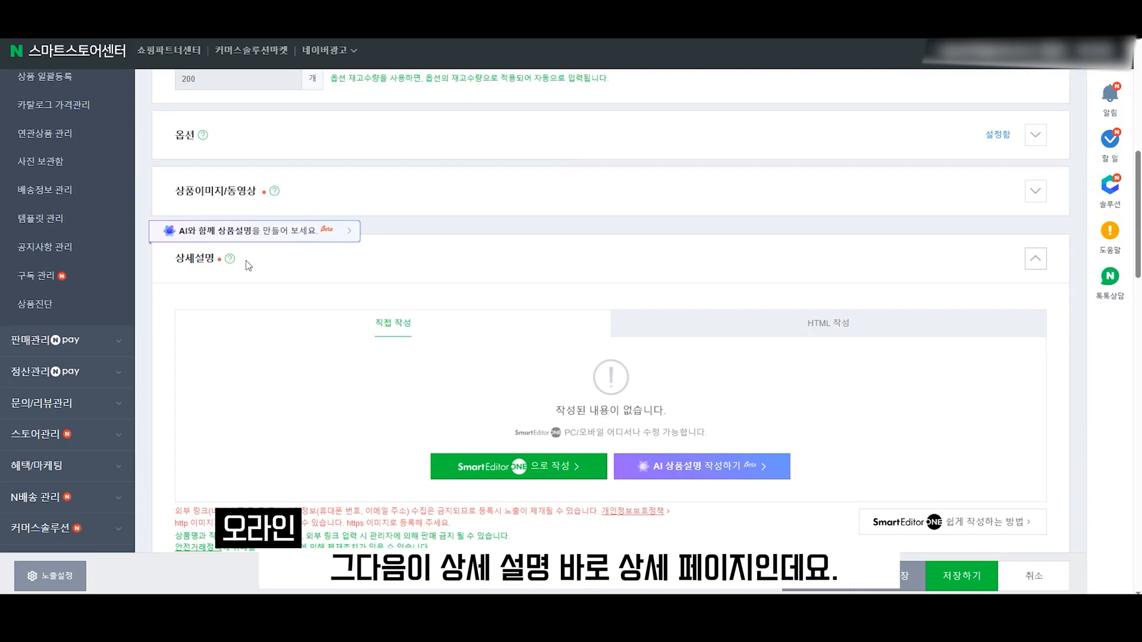
Step: Look at the detailed description section and its SmartEditor ONE writing option, and collapse the section
scroll(249, 266, down, 3)
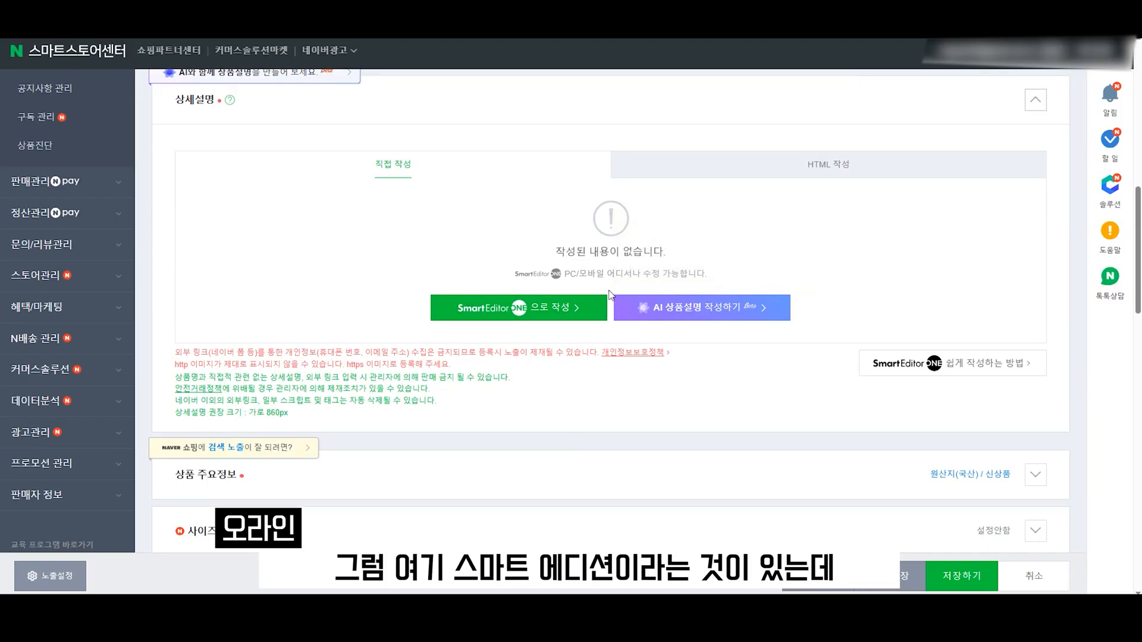
click(518, 308)
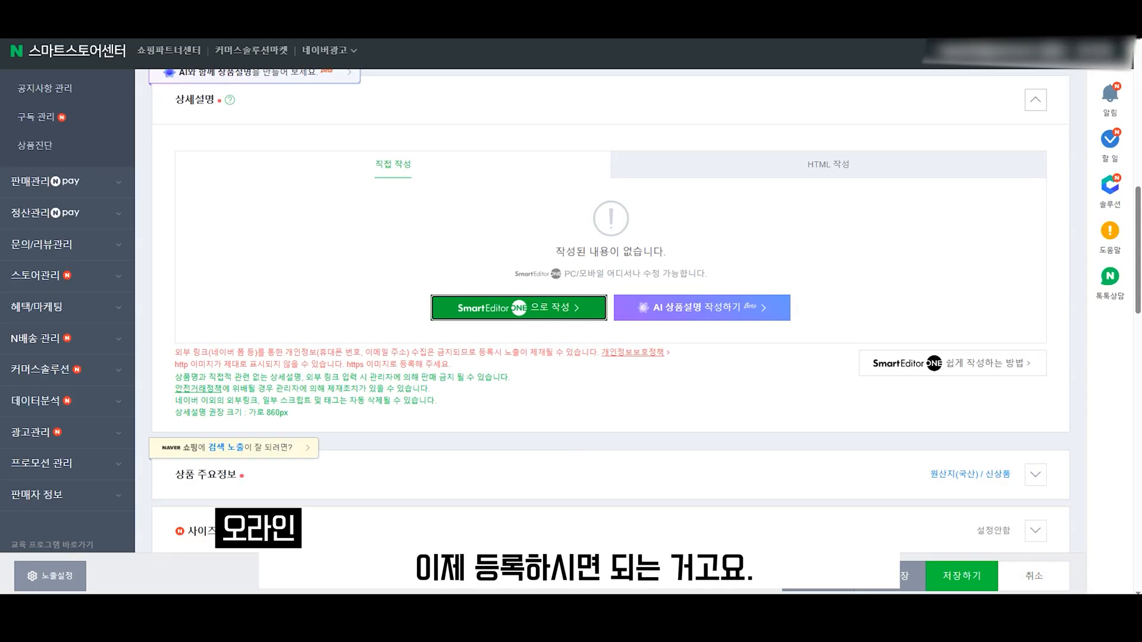
scroll(416, 247, down, 5)
Step: Expand the main product information section and examine the catalog field
click(350, 173)
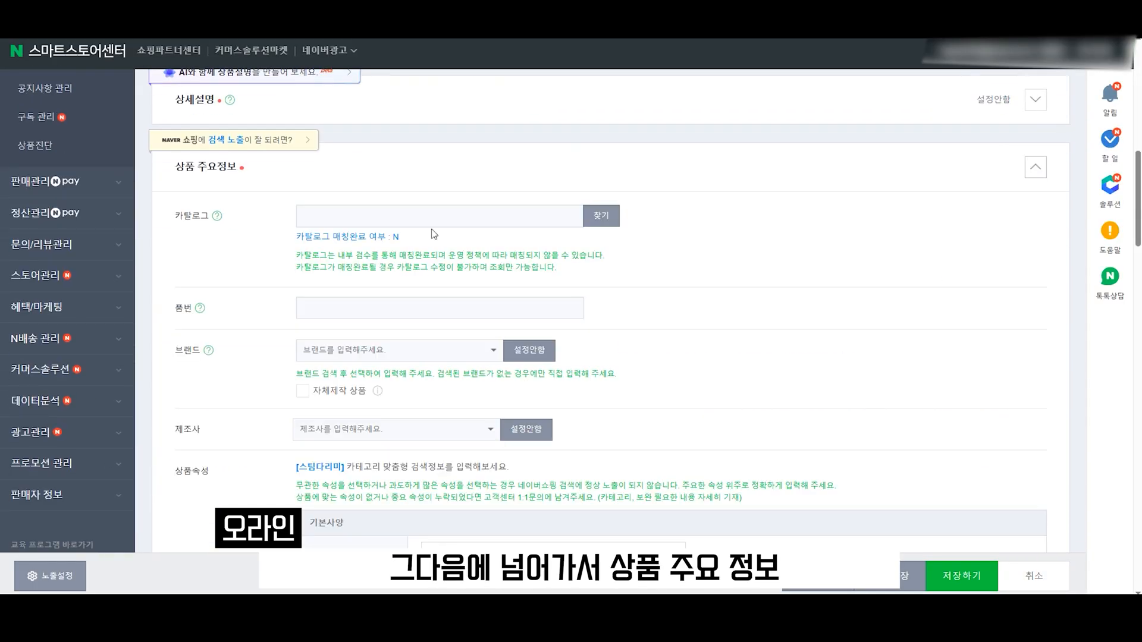
drag(162, 219, 211, 217)
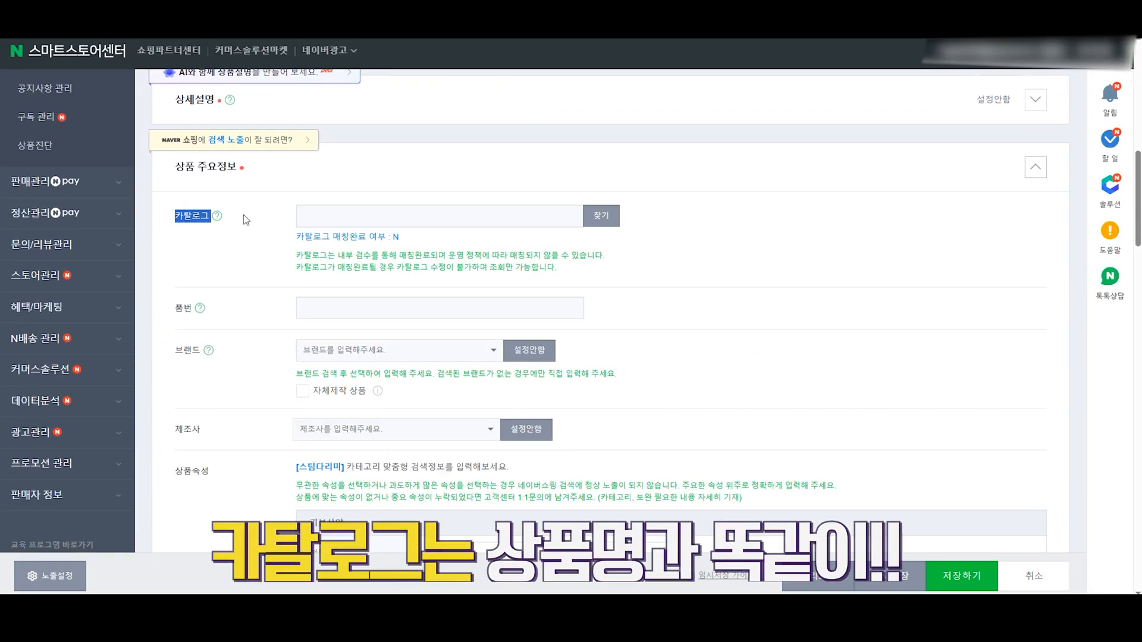
click(289, 225)
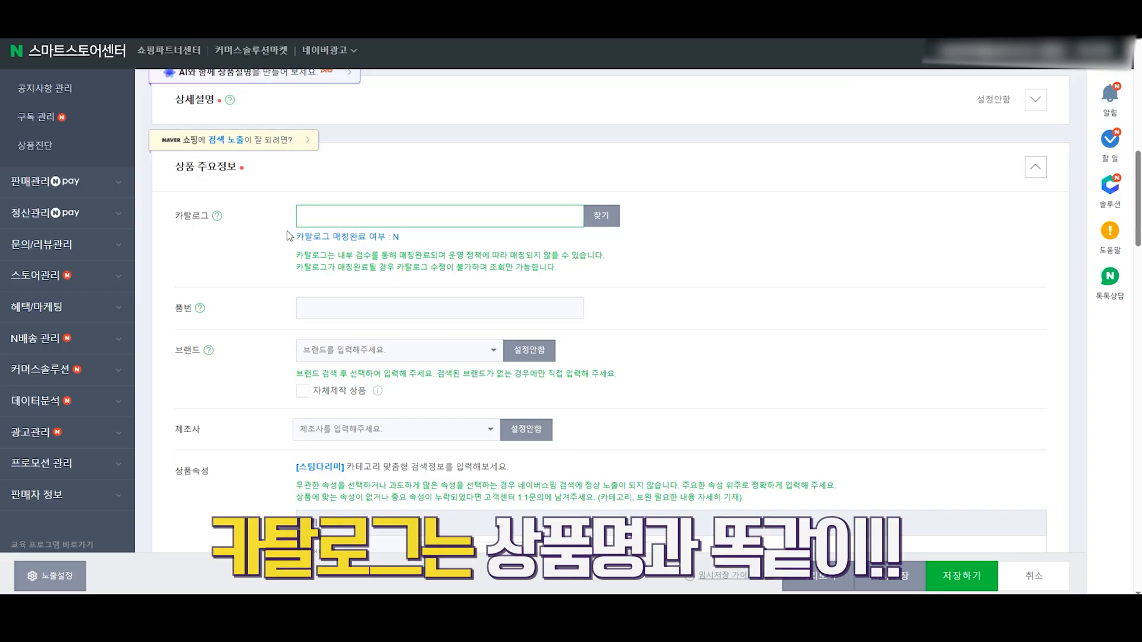
Step: Set both the brand and the manufacturer to 파나소닉
scroll(286, 233, down, 3)
click(237, 153)
scroll(232, 173, up, 3)
scroll(191, 333, down, 3)
click(332, 193)
text(ㅍㅏ나소닉)
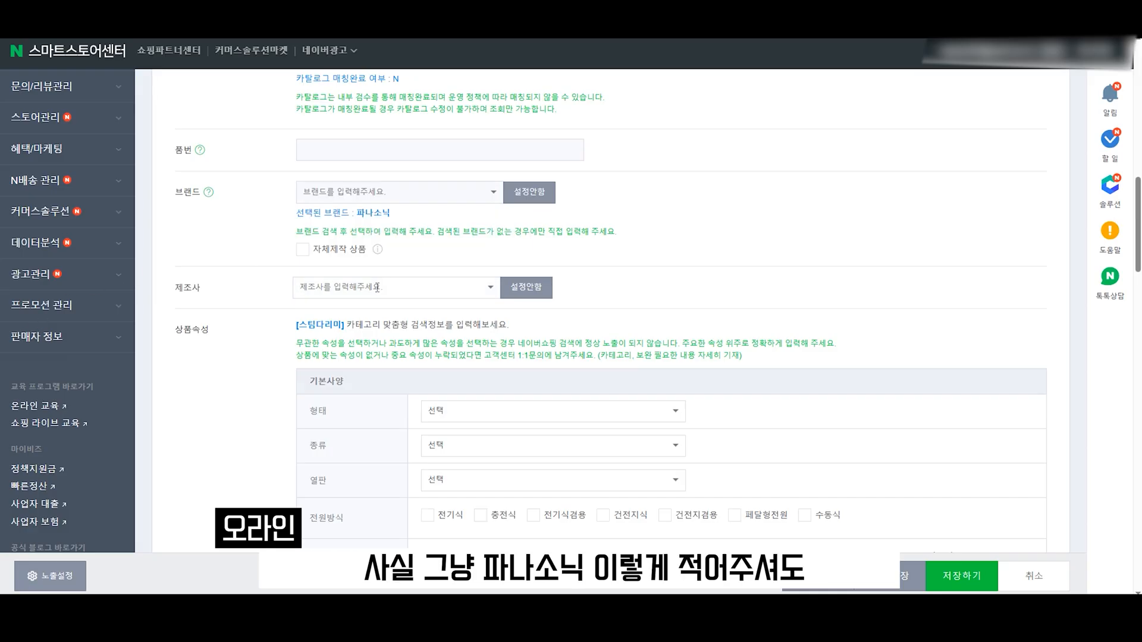
text(파나소닉)
key(Return)
Step: Try form 핸디형, type 스팀유선 and power source 전기식 in the extended product attributes, and close the dialog without applying them
scroll(267, 288, down, 3)
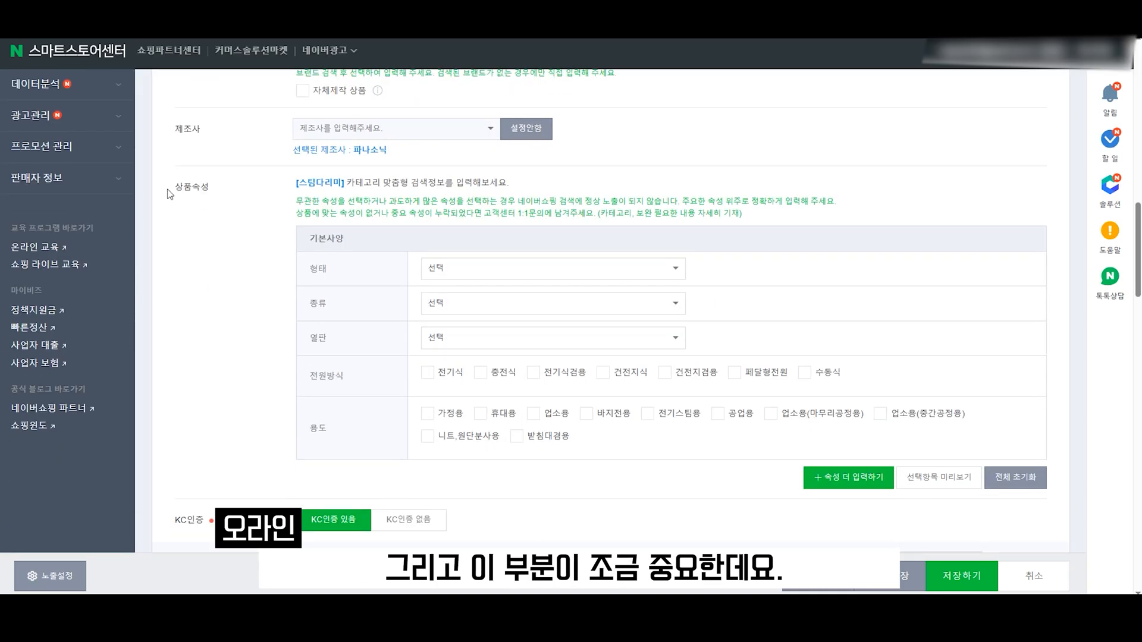
click(202, 188)
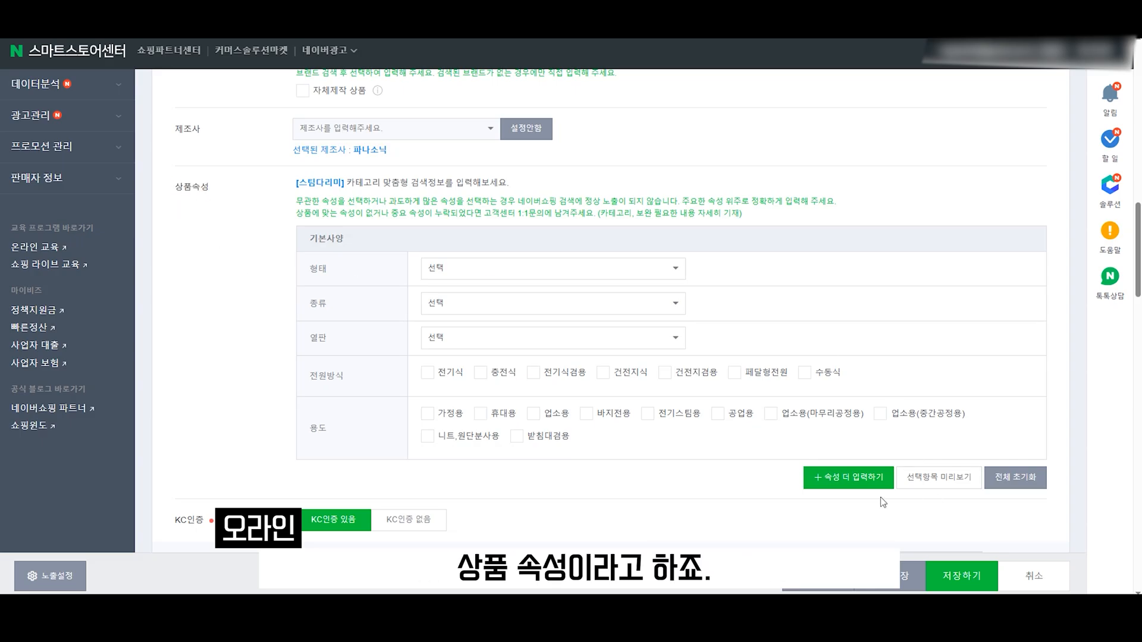
click(849, 477)
click(440, 203)
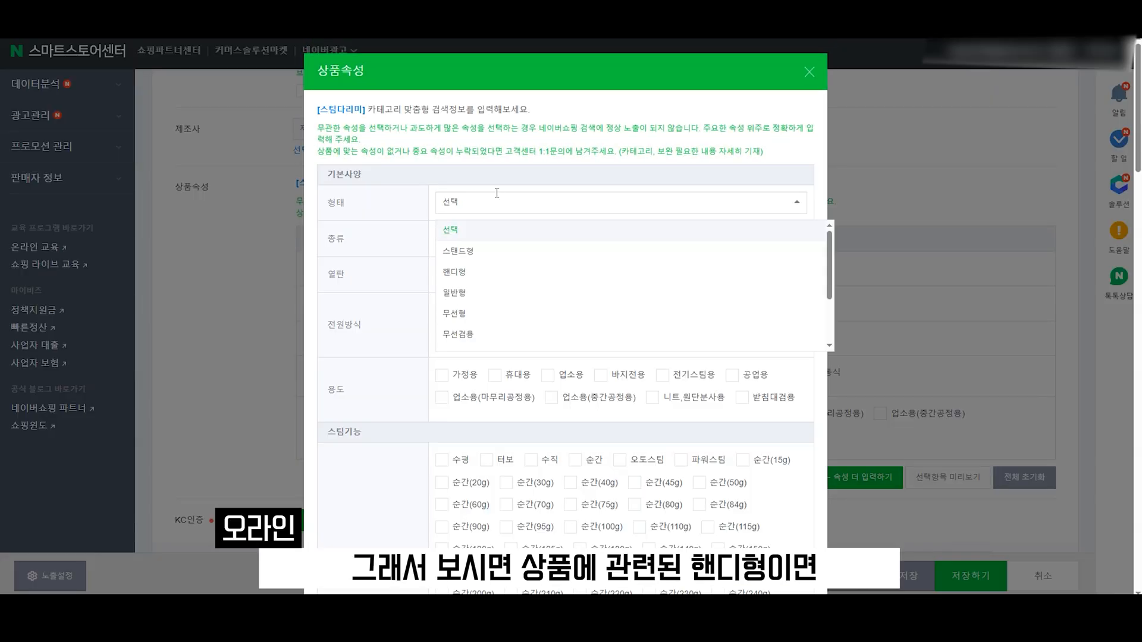
click(471, 274)
click(556, 239)
click(536, 309)
click(441, 311)
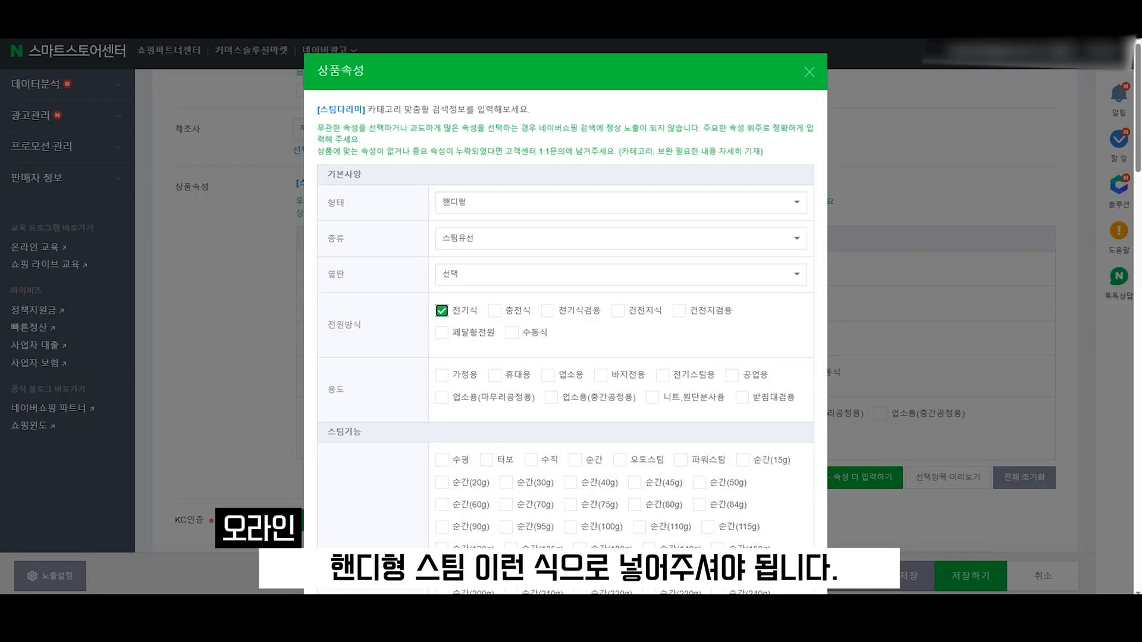
click(810, 72)
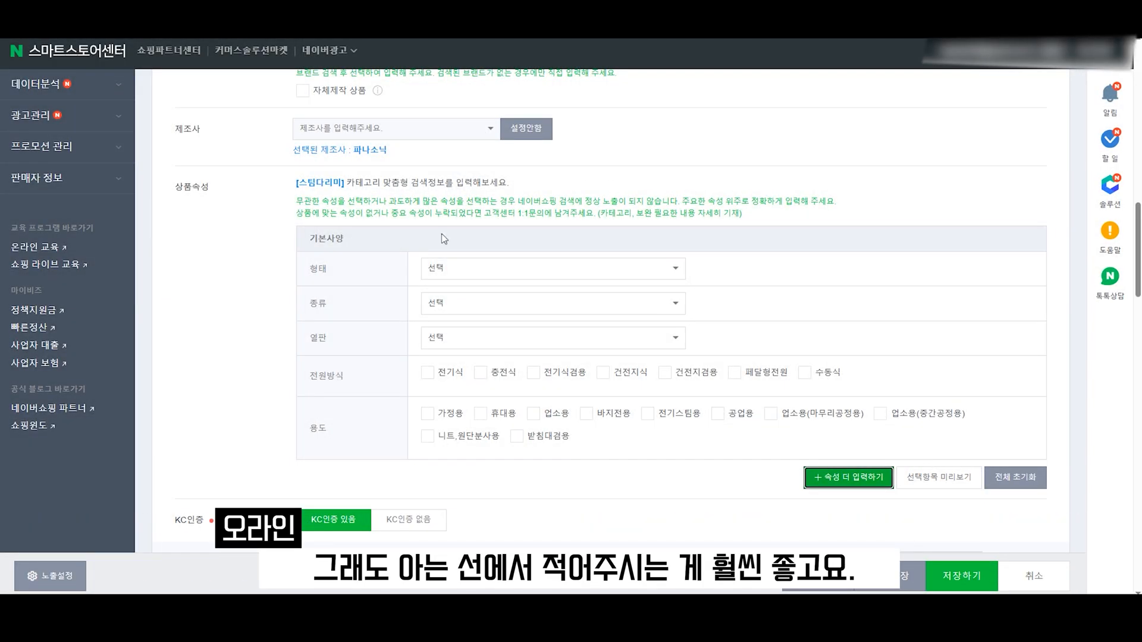
Step: Set the KC certification to KC인증 없음 with 구매대행 as the reason
scroll(511, 205, down, 3)
drag(213, 361, 183, 364)
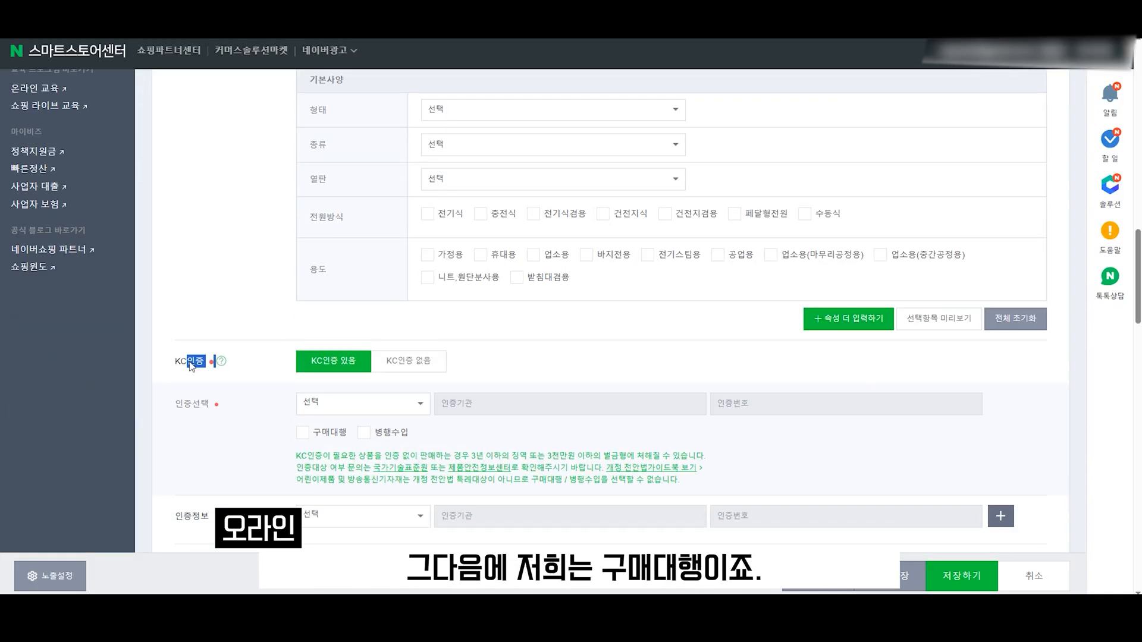
click(398, 369)
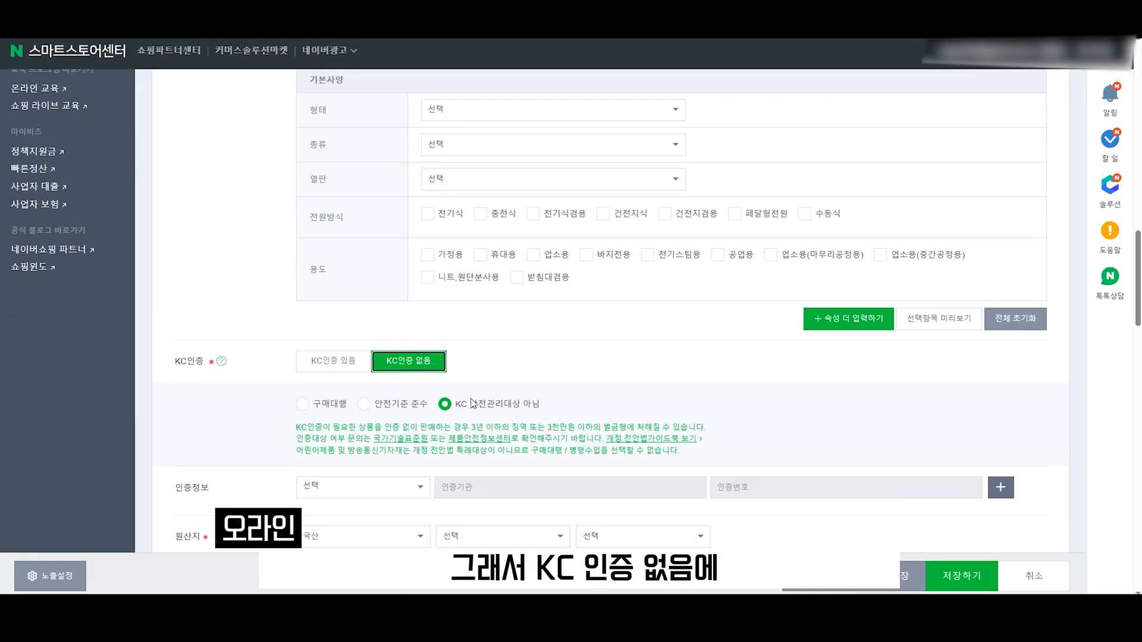
click(304, 404)
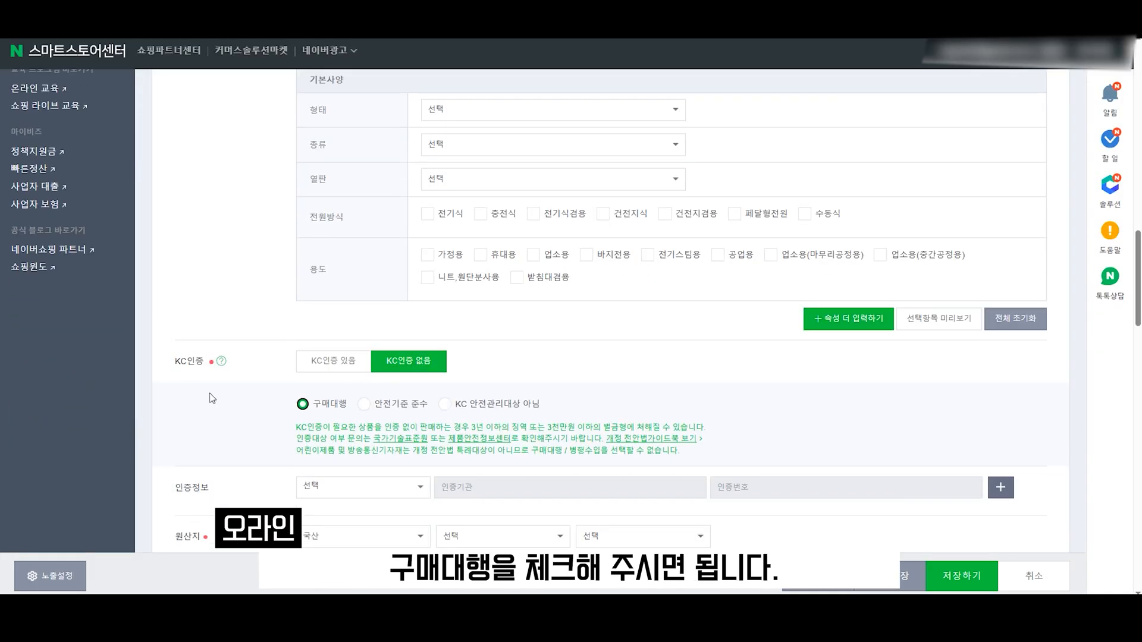
click(221, 364)
Step: Set the country of origin to 수입산, region 아시아, country 일본
scroll(357, 304, down, 3)
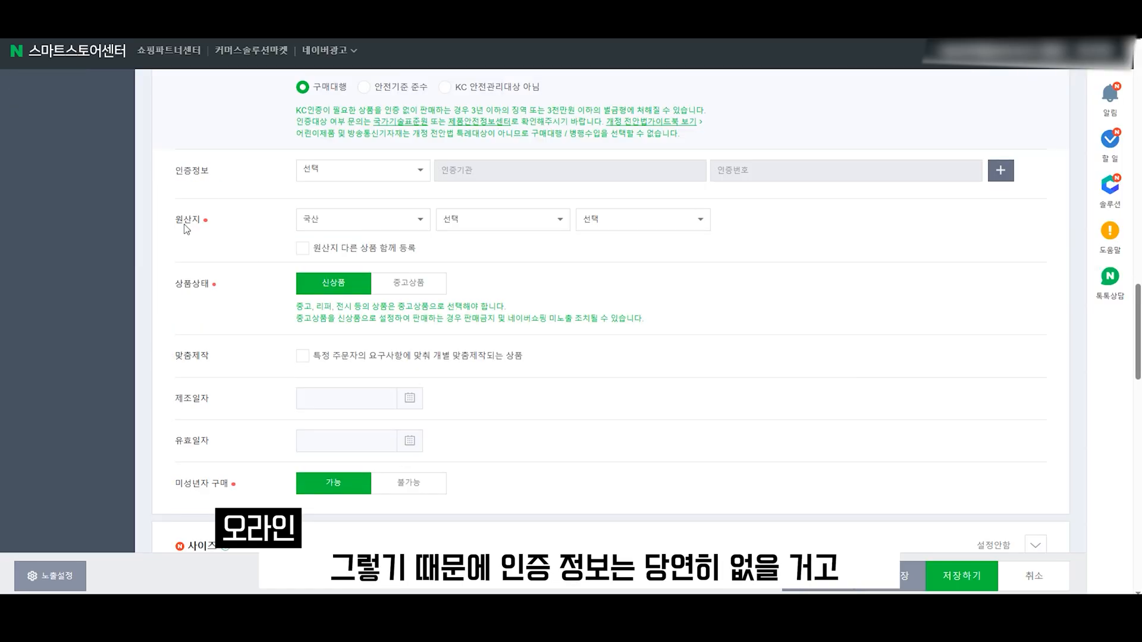
click(369, 222)
click(337, 288)
click(492, 221)
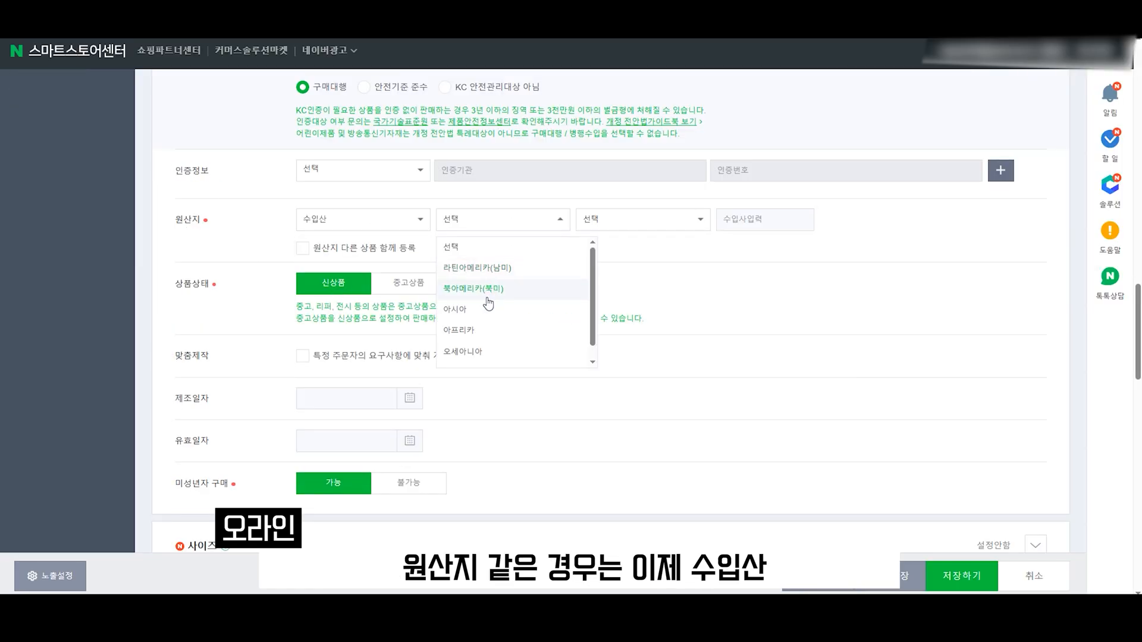
click(488, 309)
click(654, 220)
scroll(642, 255, down, 1)
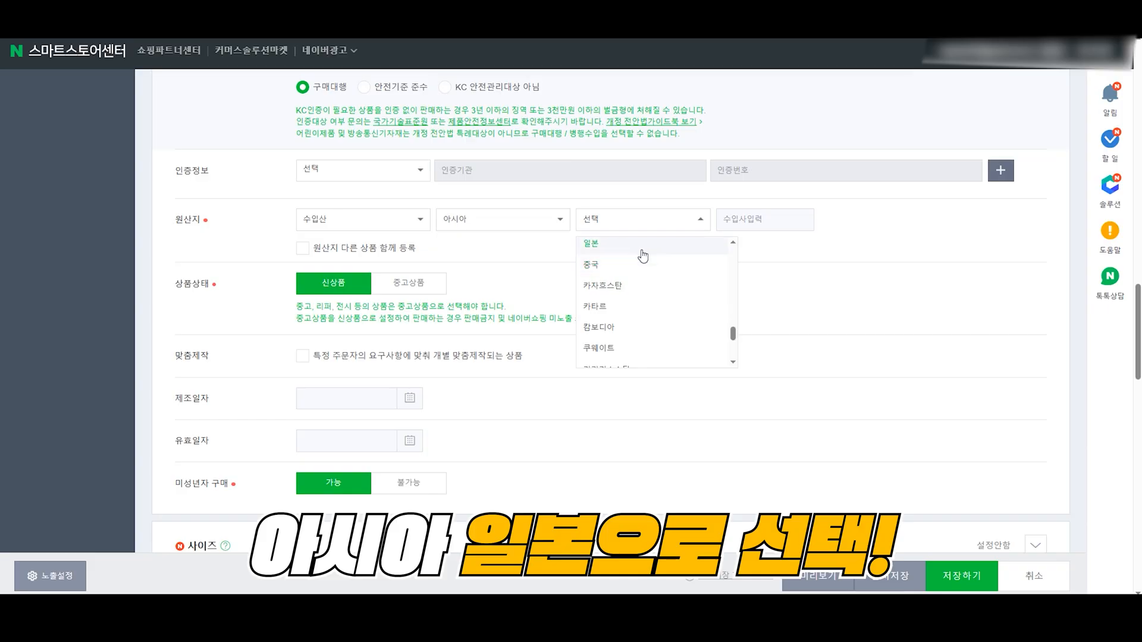
click(641, 251)
Step: Enter 오라인협력사 as the importer next to the country of origin
click(754, 225)
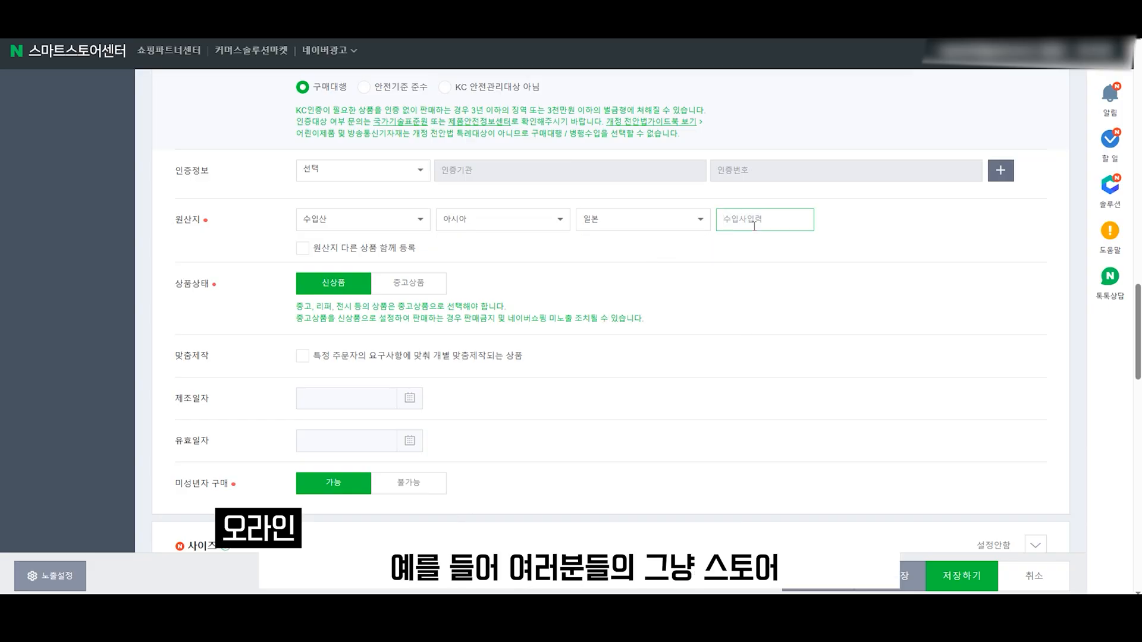
text(오라인협력사)
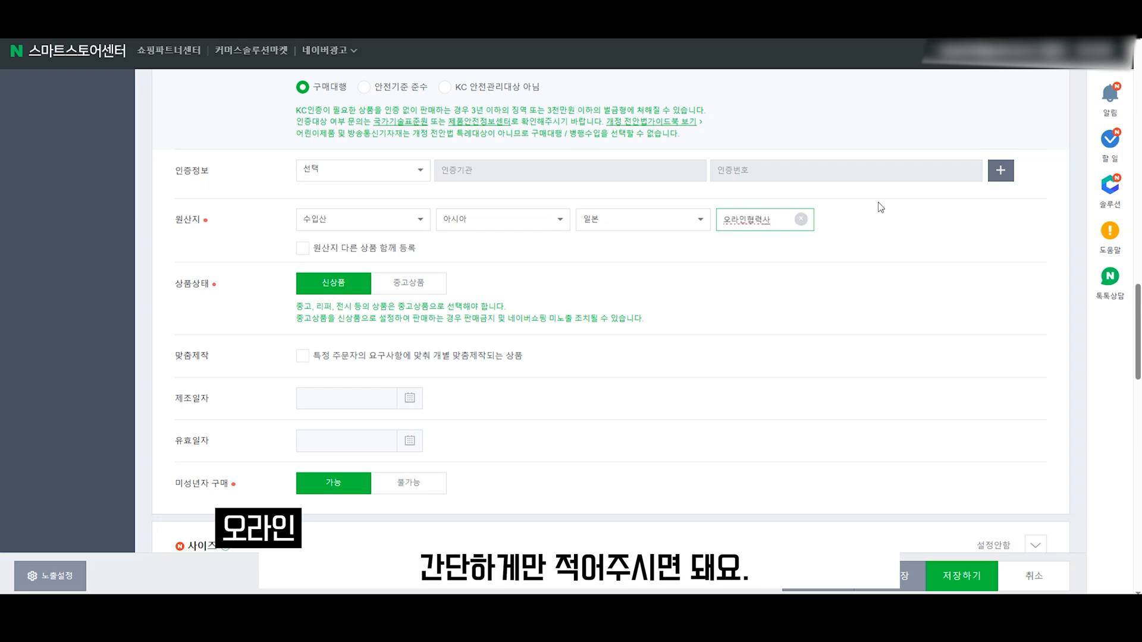
click(878, 229)
Step: Set the manufacture date to 2025.07.01
scroll(283, 284, down, 3)
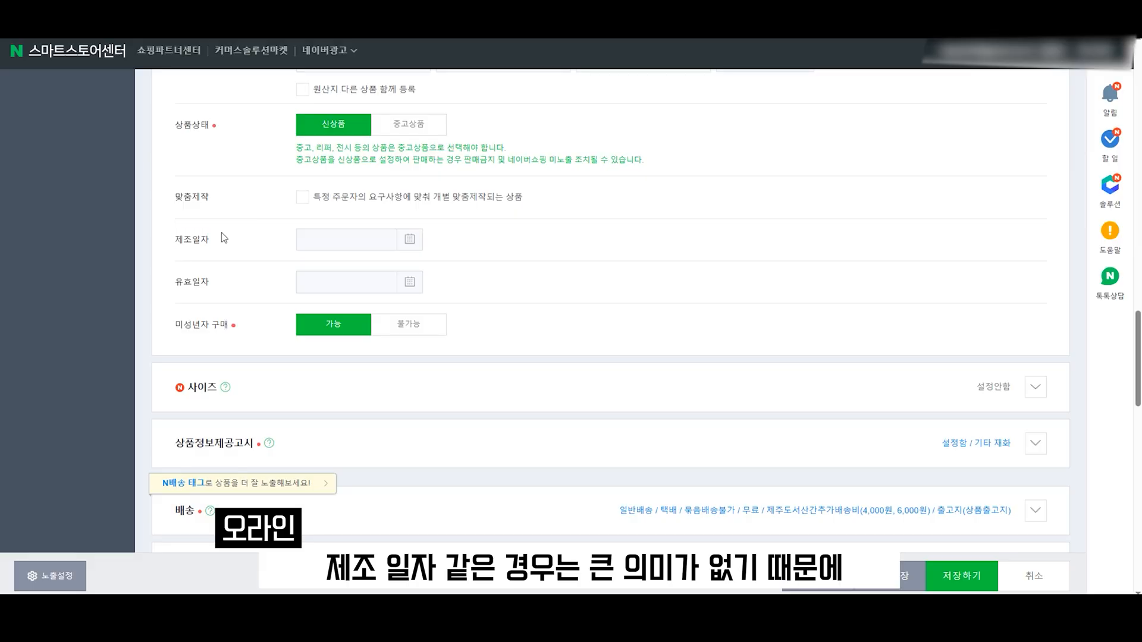
click(408, 244)
click(365, 318)
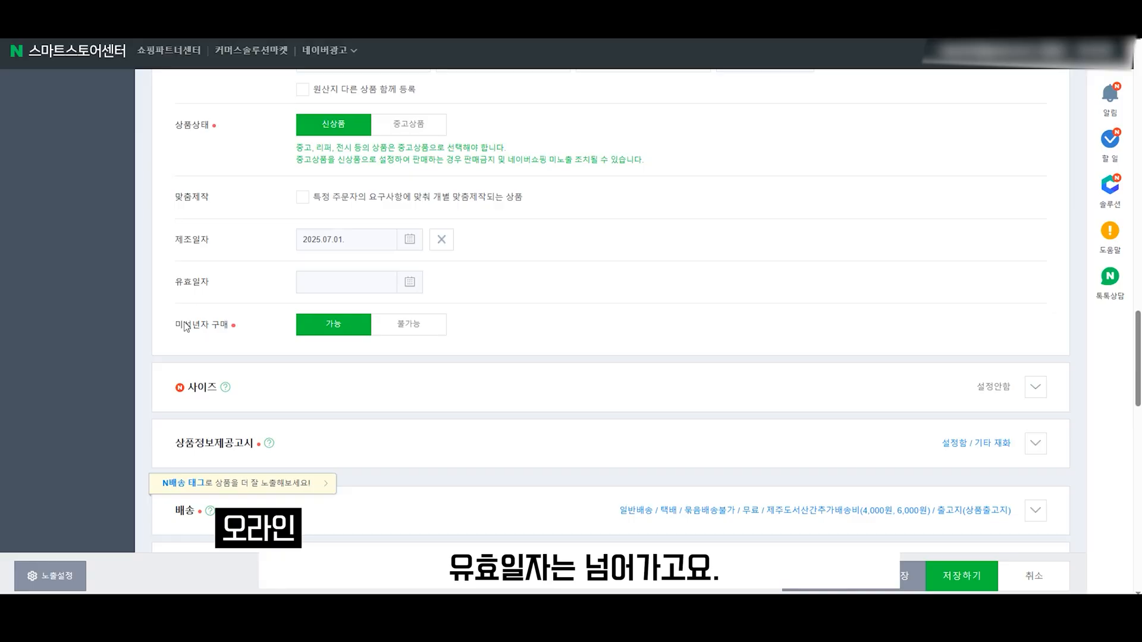
Step: Check the setting for purchases by minors and collapse the main product information section
drag(230, 327, 170, 332)
click(263, 328)
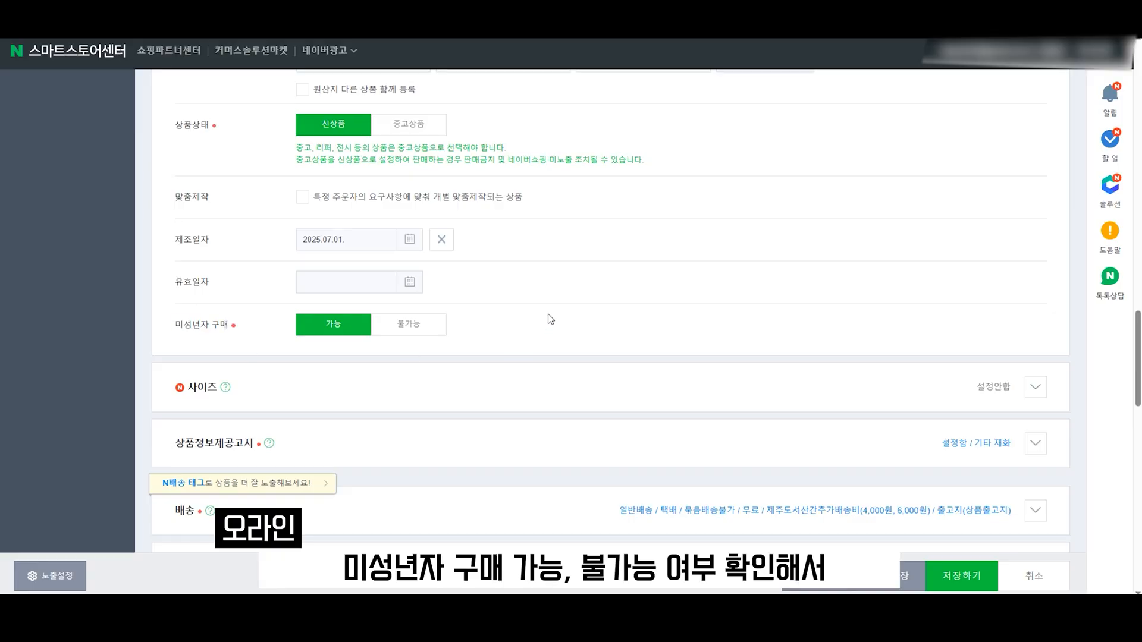
scroll(551, 318, up, 15)
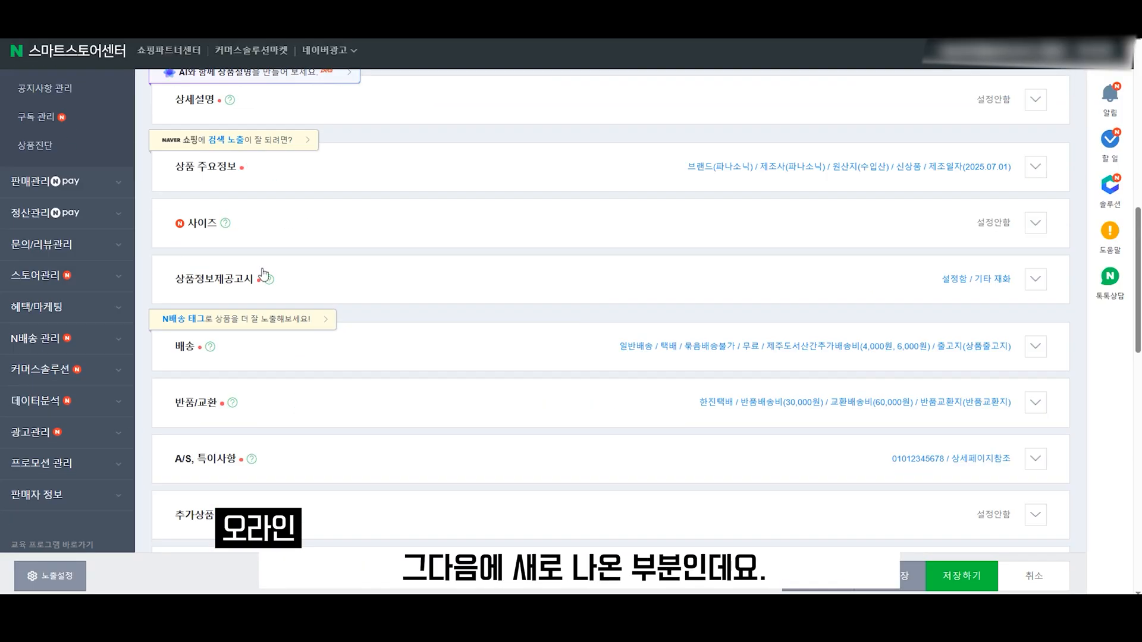
Step: Set the size option to 설정안함 and collapse the size section
click(350, 224)
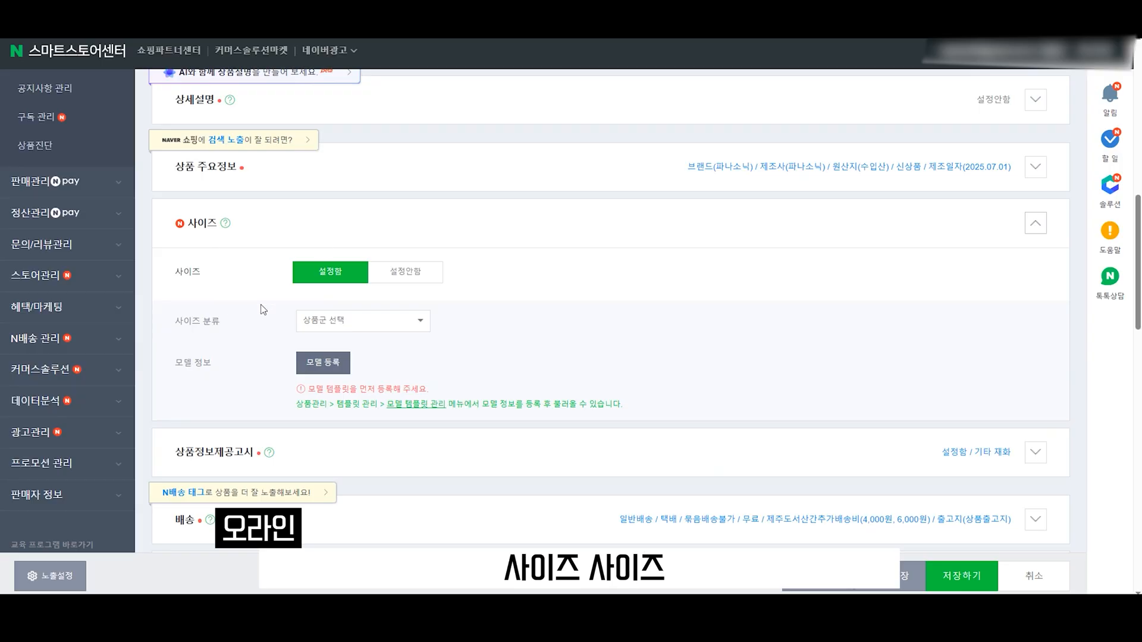
click(407, 280)
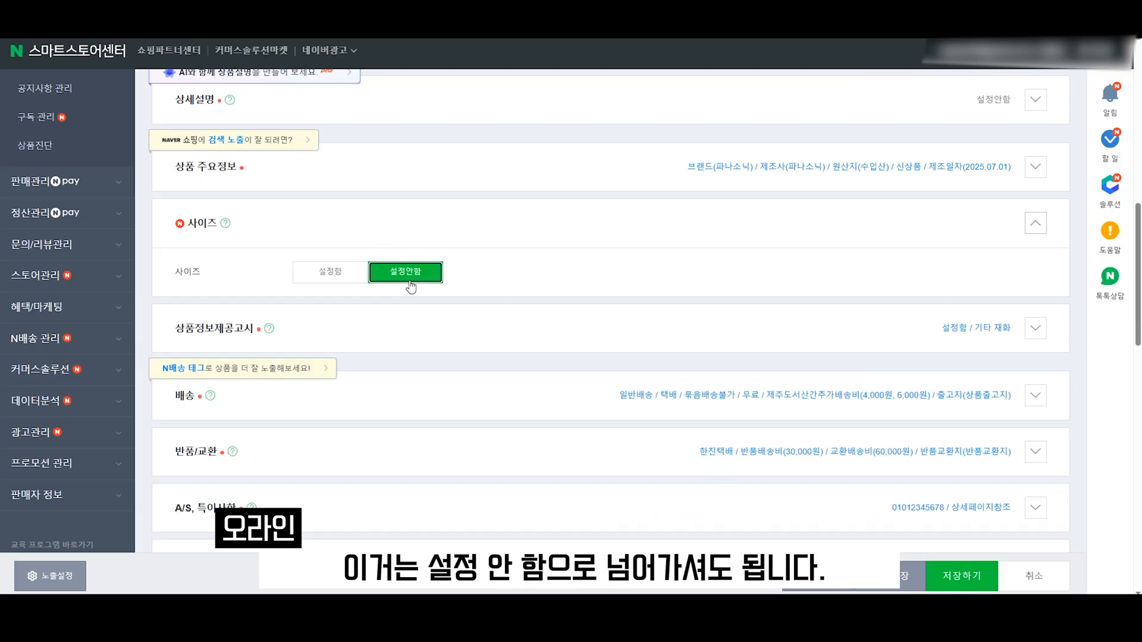
click(363, 239)
Step: Expand the product information notice section and set its product group to 소형전자(MP3/전자사전 등)
click(369, 278)
scroll(413, 238, down, 3)
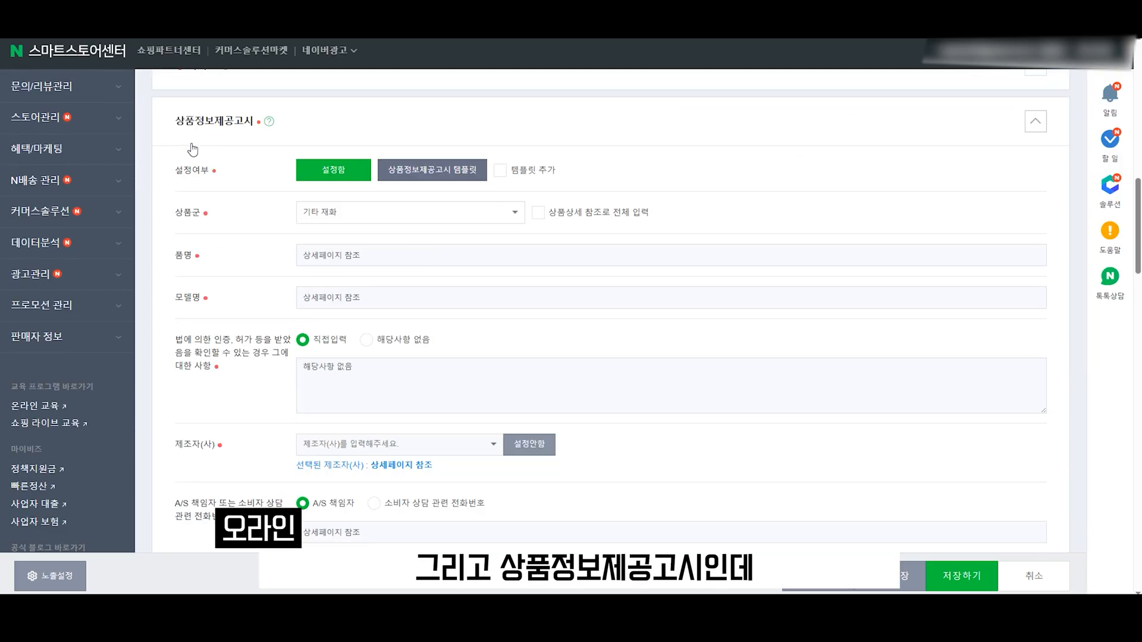
click(376, 229)
scroll(416, 324, up, 3)
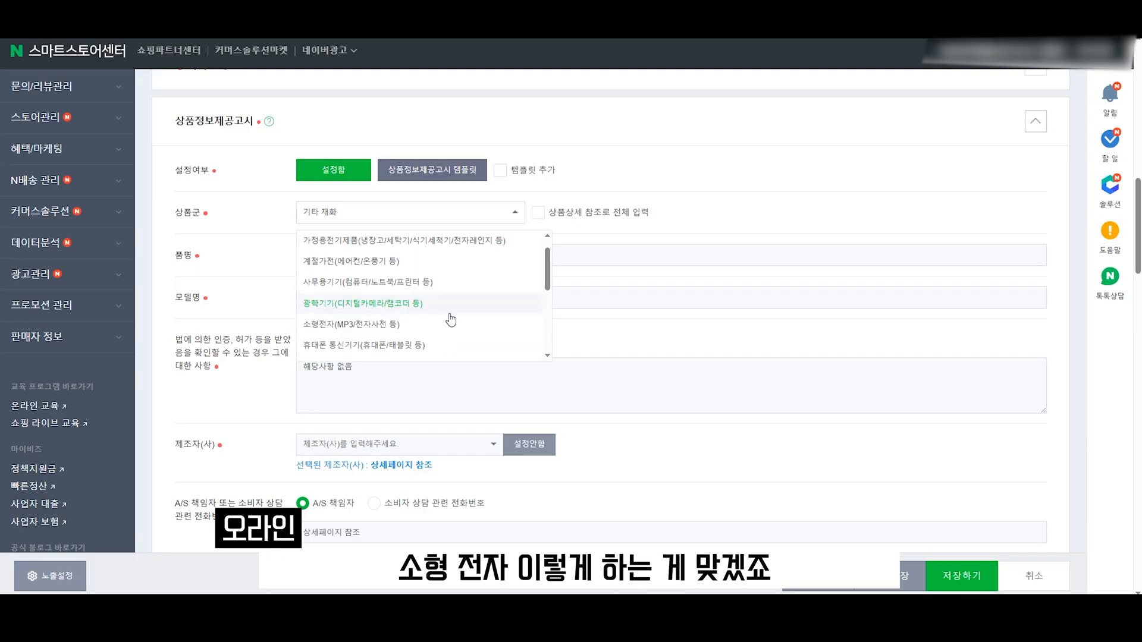
click(402, 325)
Step: Try other appliance product groups in the product information notice and set the group to 기타 재화
click(412, 216)
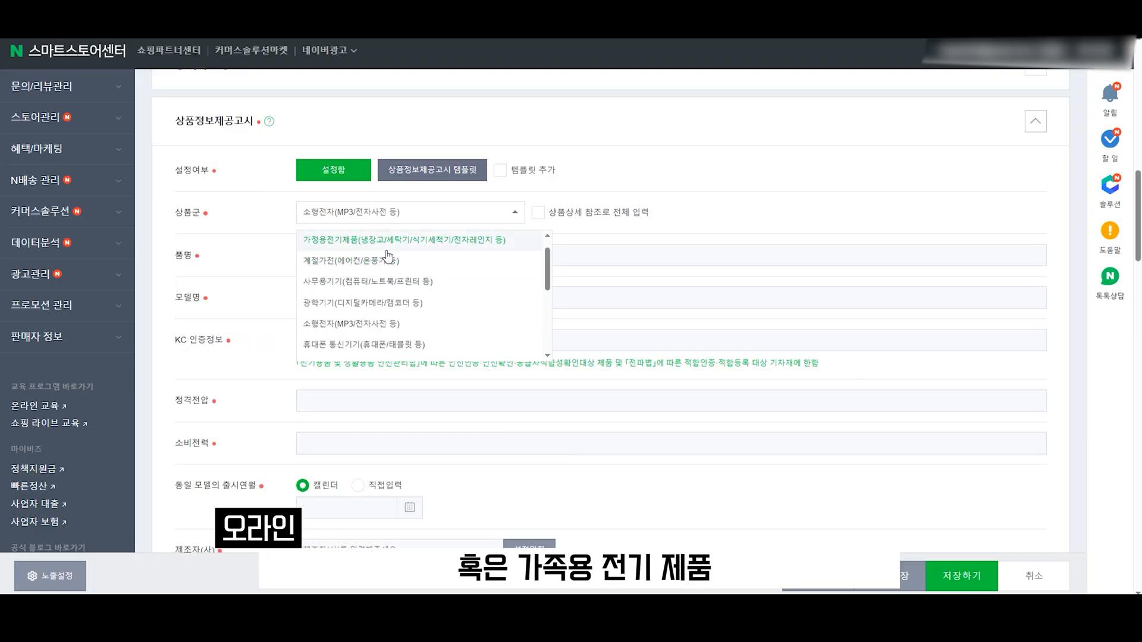
click(389, 243)
click(460, 219)
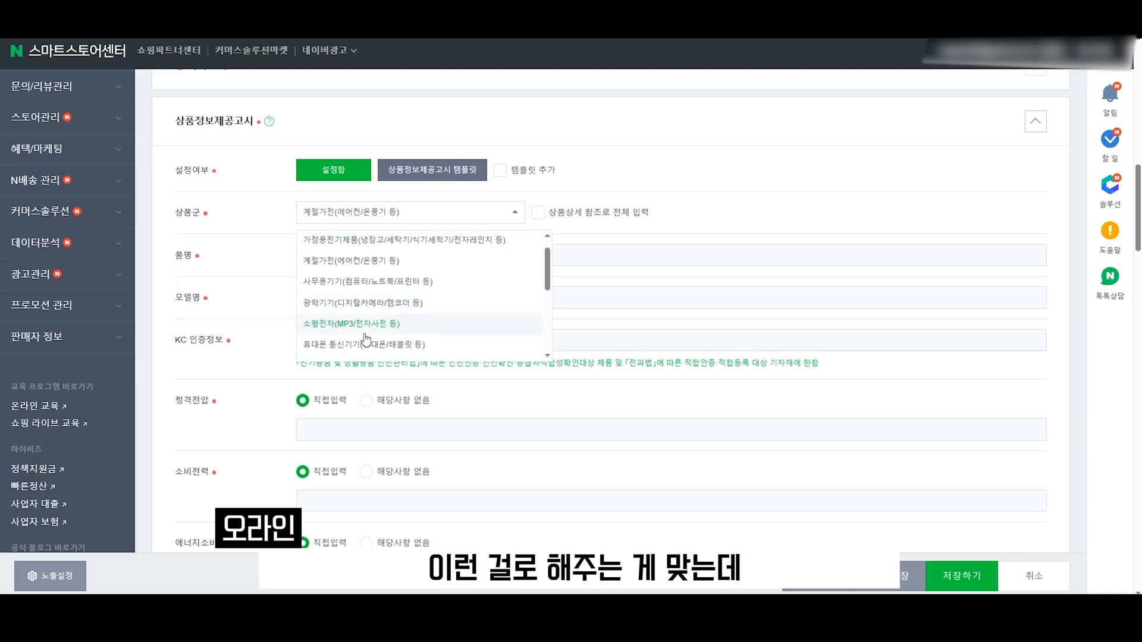
scroll(412, 291, down, 5)
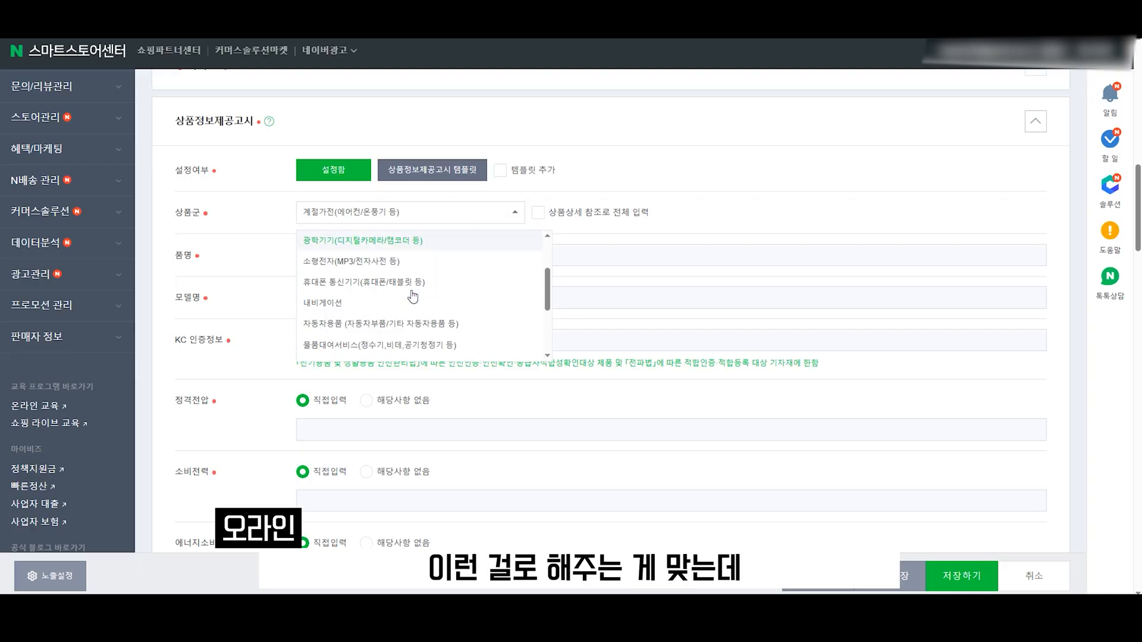
click(374, 349)
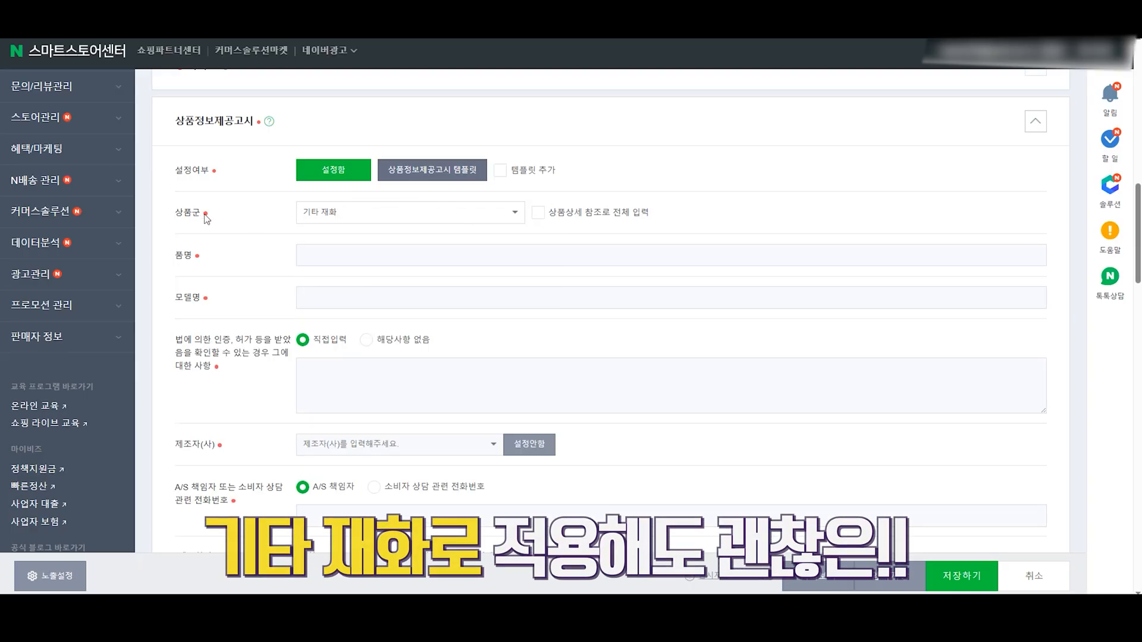
Step: Try 파나소닉 스팀다리미 as the item name in the product information notice and clear the field again
click(301, 258)
text(파나)
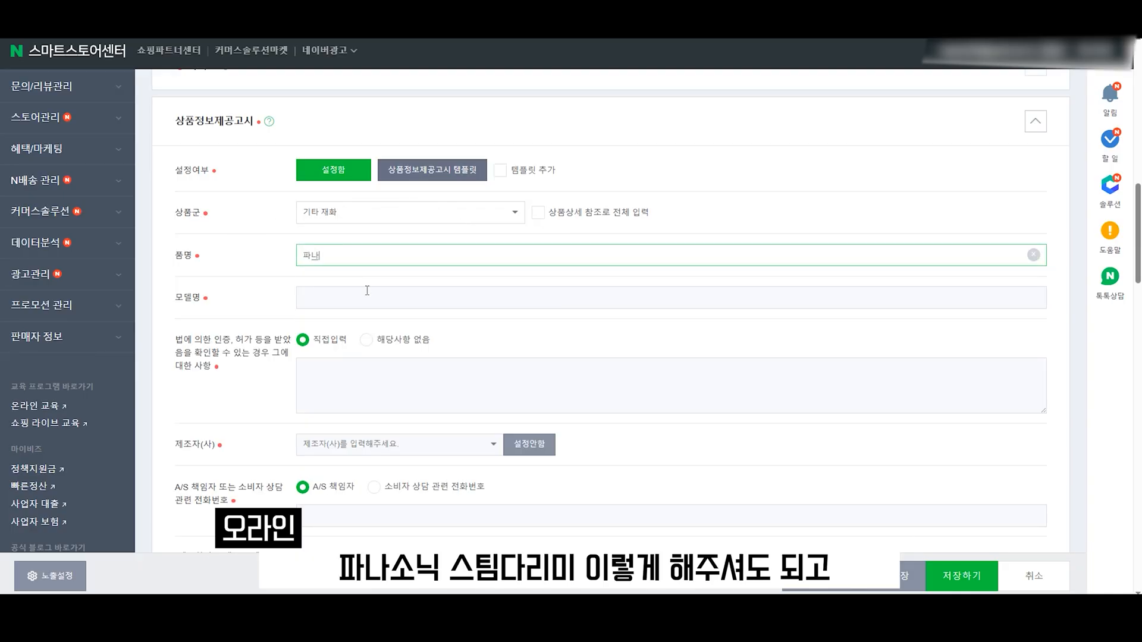
text(소닉 스팀다리미)
key(ctrl+a)
key(BackSpace)
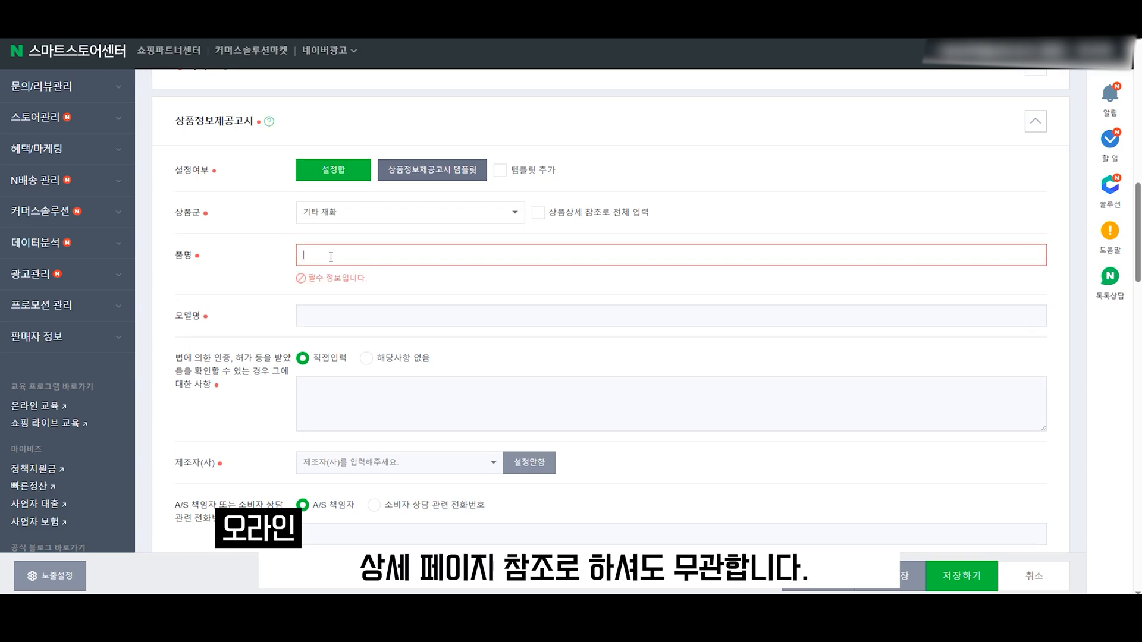
Step: Set the manufacturer in the product information notice to 오라인협력사
scroll(342, 307, down, 3)
click(345, 308)
text(오라인협력사)
key(Return)
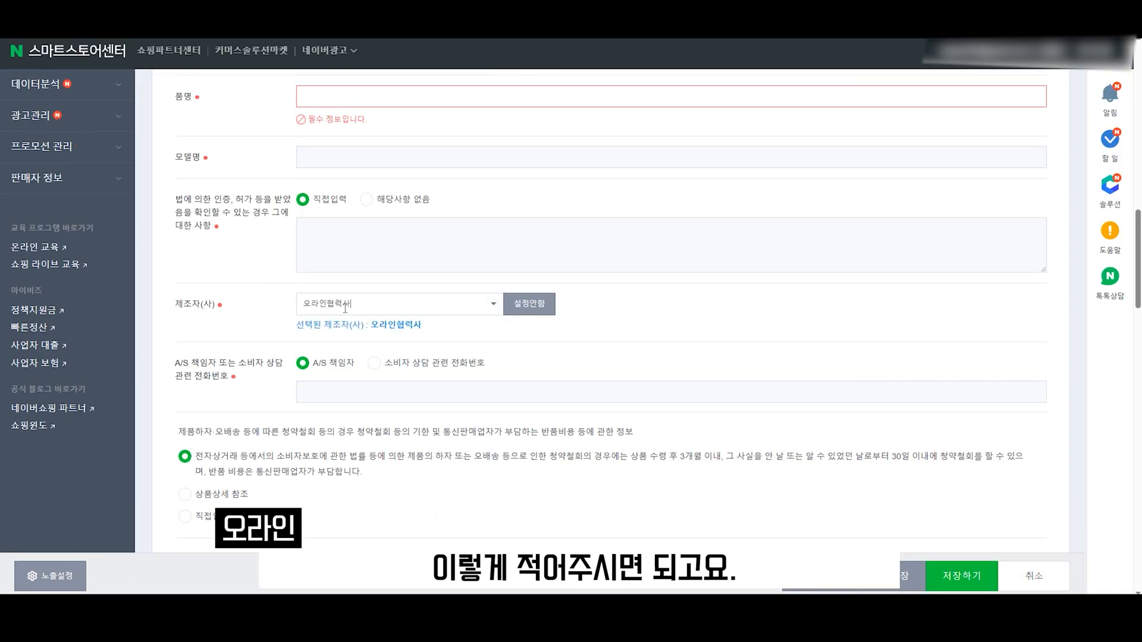
Step: Review the A/S contact field and the return, warranty, refund and dispute terms of the notice, and collapse the section
scroll(255, 313, down, 3)
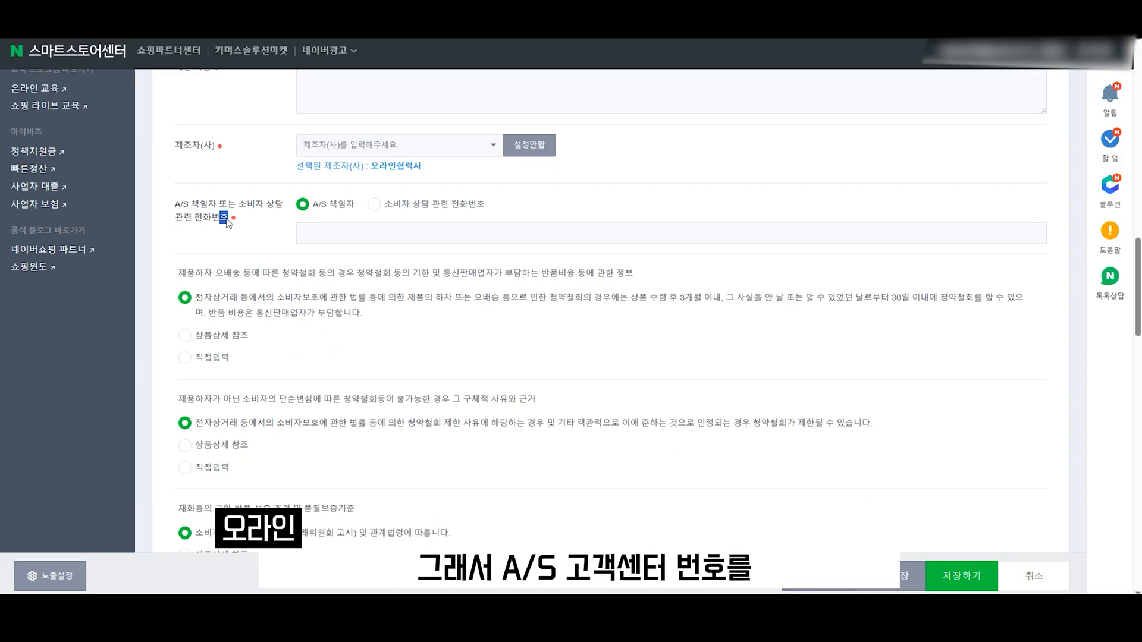
scroll(246, 238, down, 3)
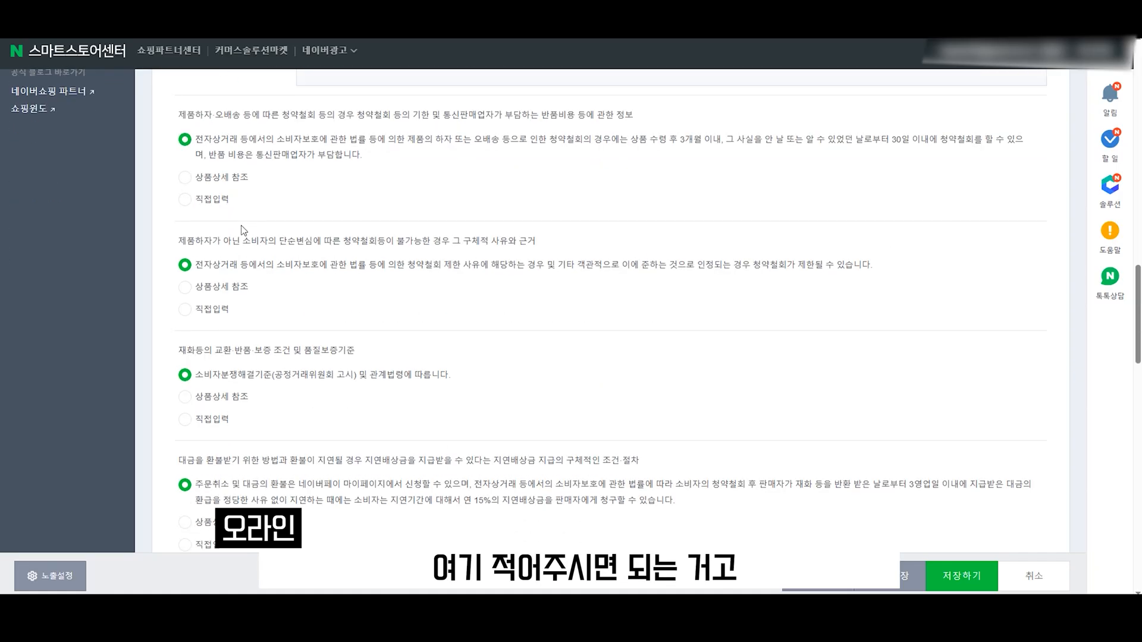
scroll(210, 186, down, 6)
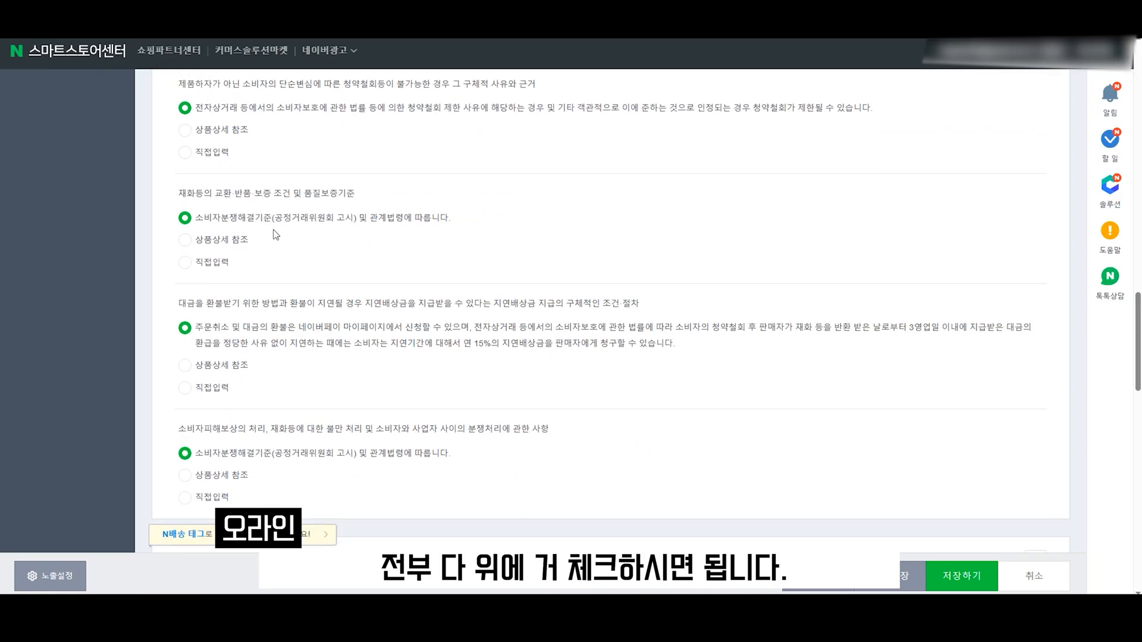
scroll(304, 312, up, 6)
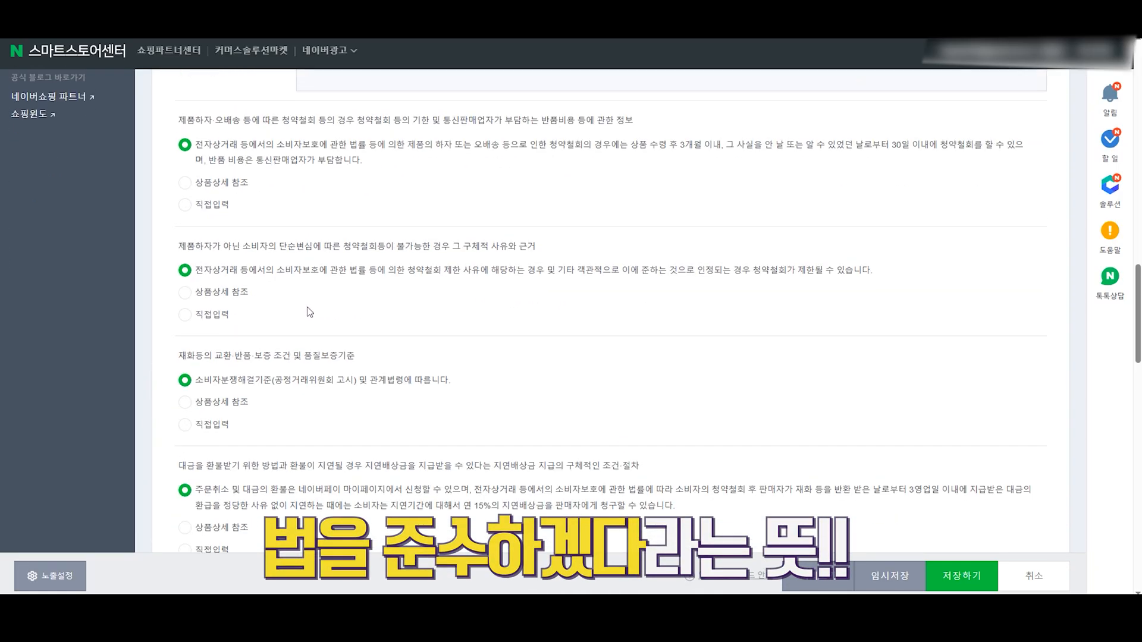
scroll(299, 301, down, 6)
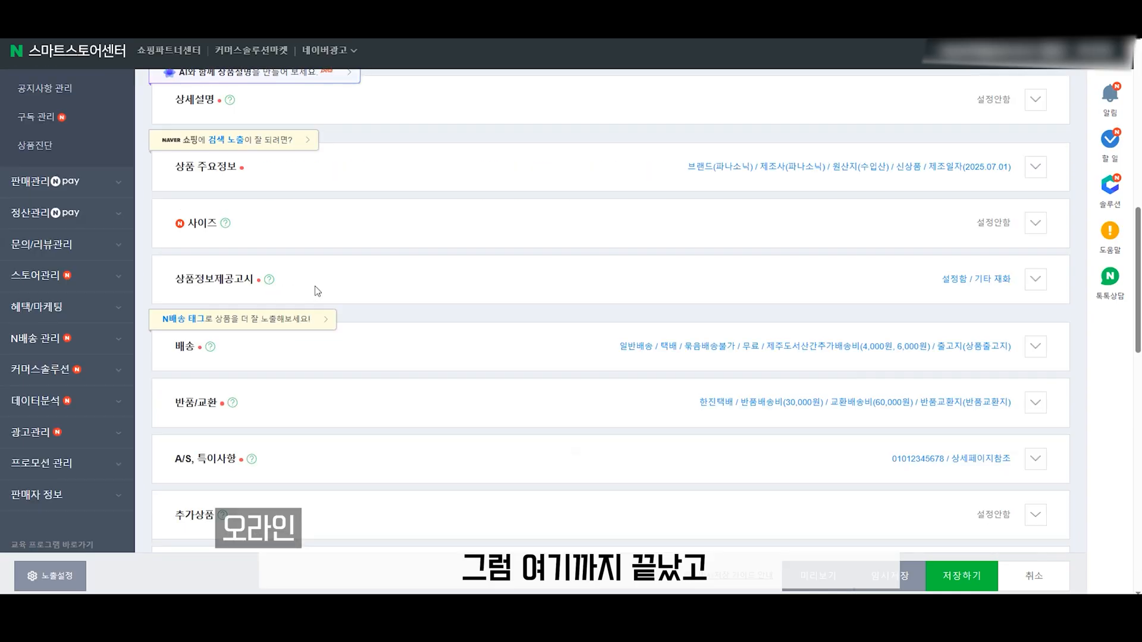
scroll(319, 288, down, 3)
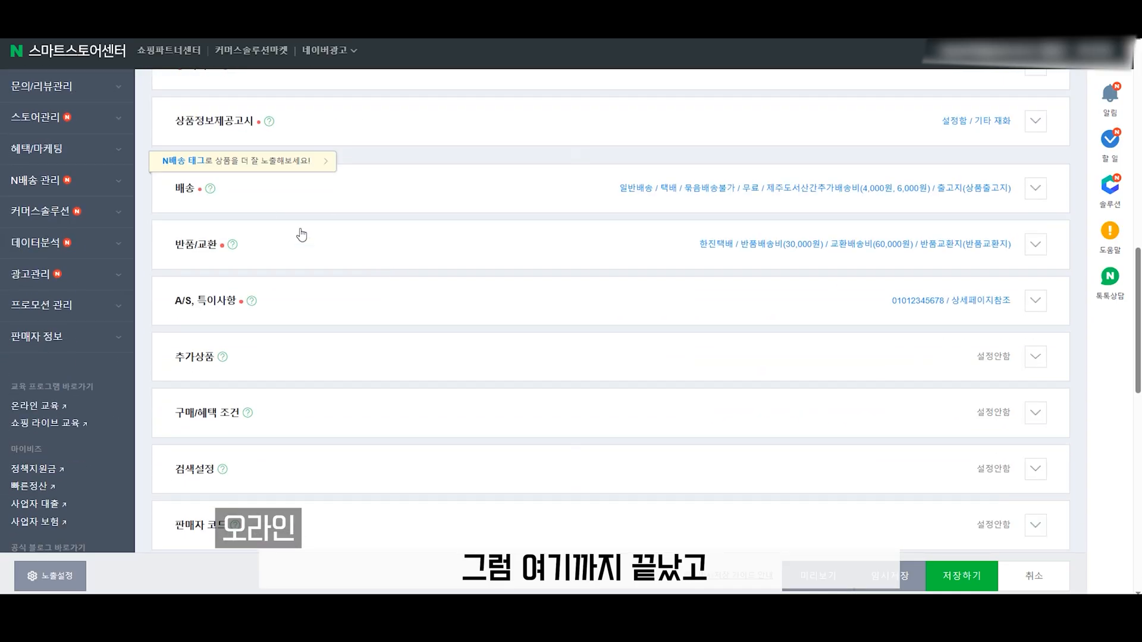
Step: Expand the delivery section and check the shipping method, courier, bundle shipping and the available per-product shipping fee types
click(328, 190)
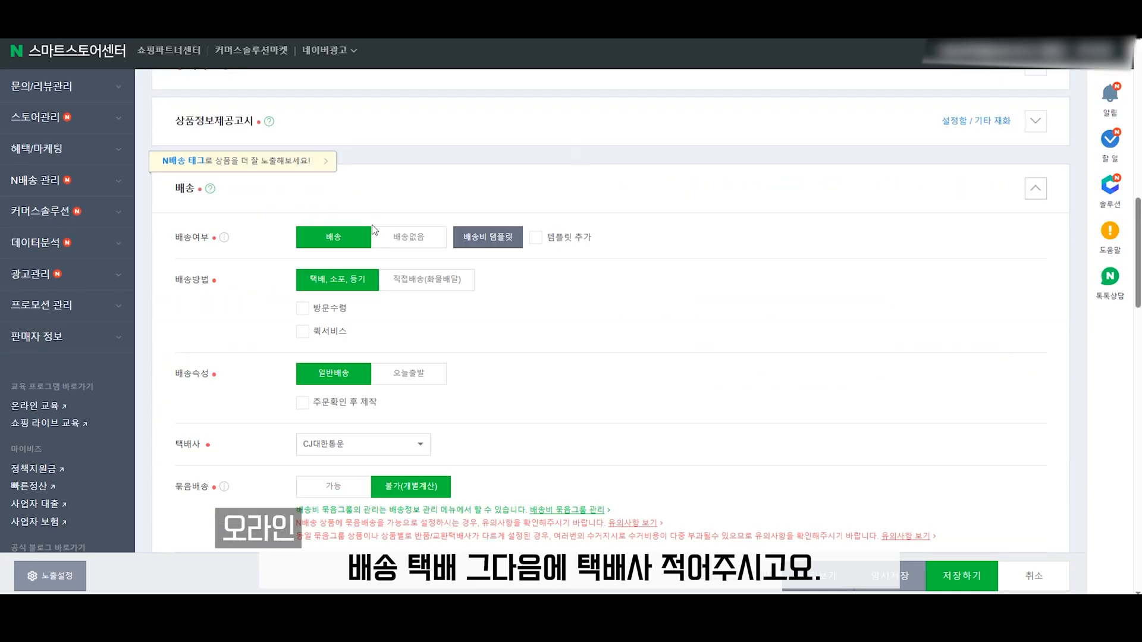
scroll(354, 297, down, 3)
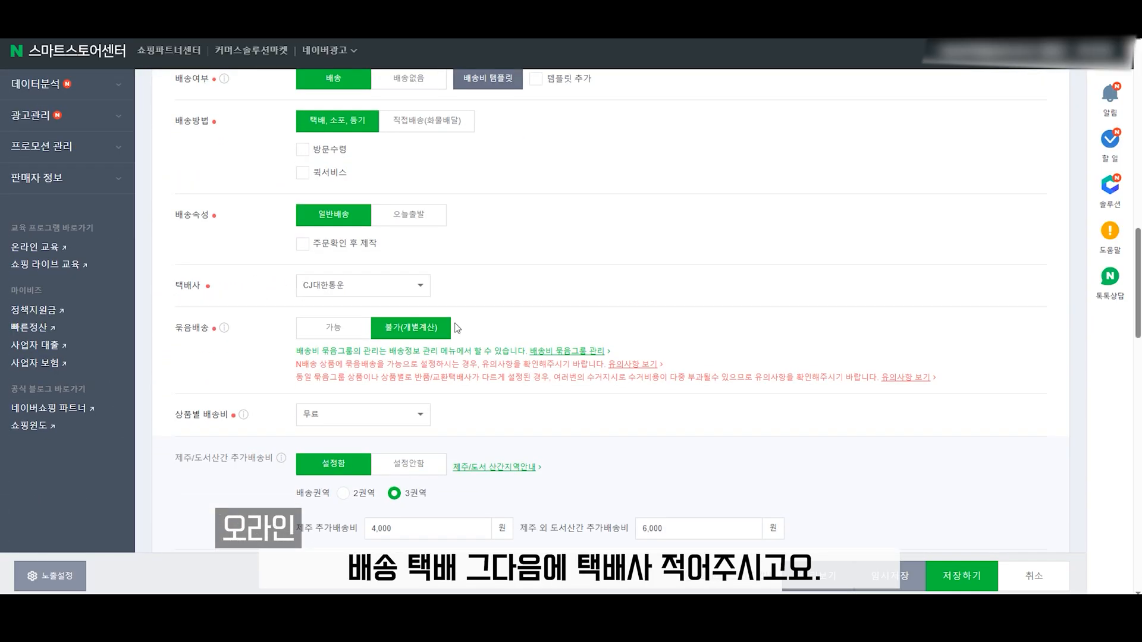
scroll(260, 278, down, 3)
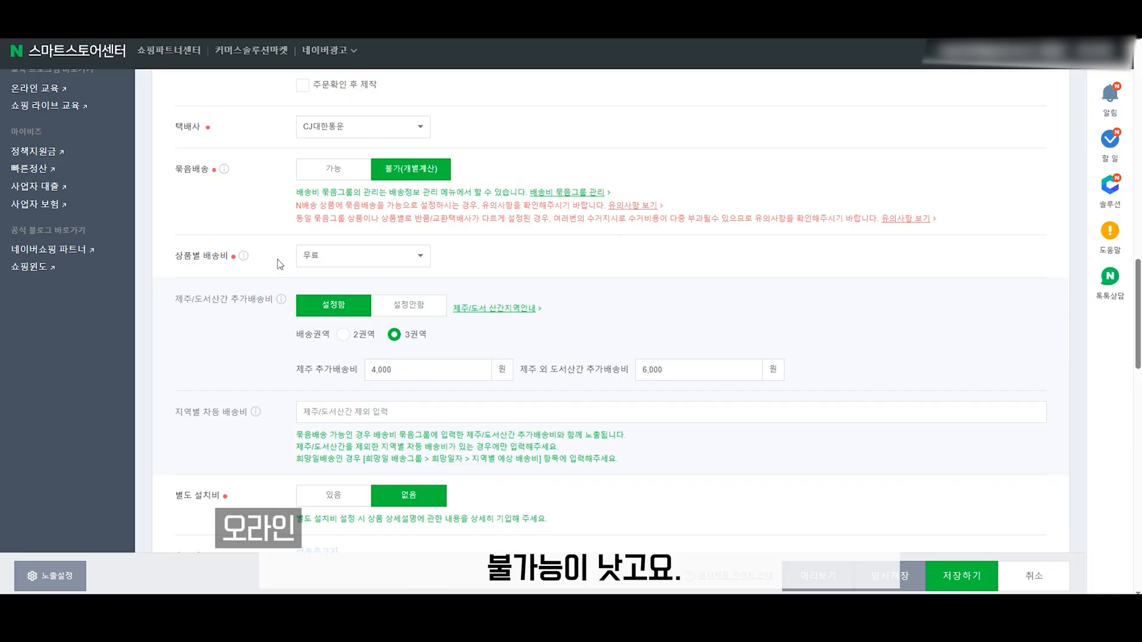
click(360, 257)
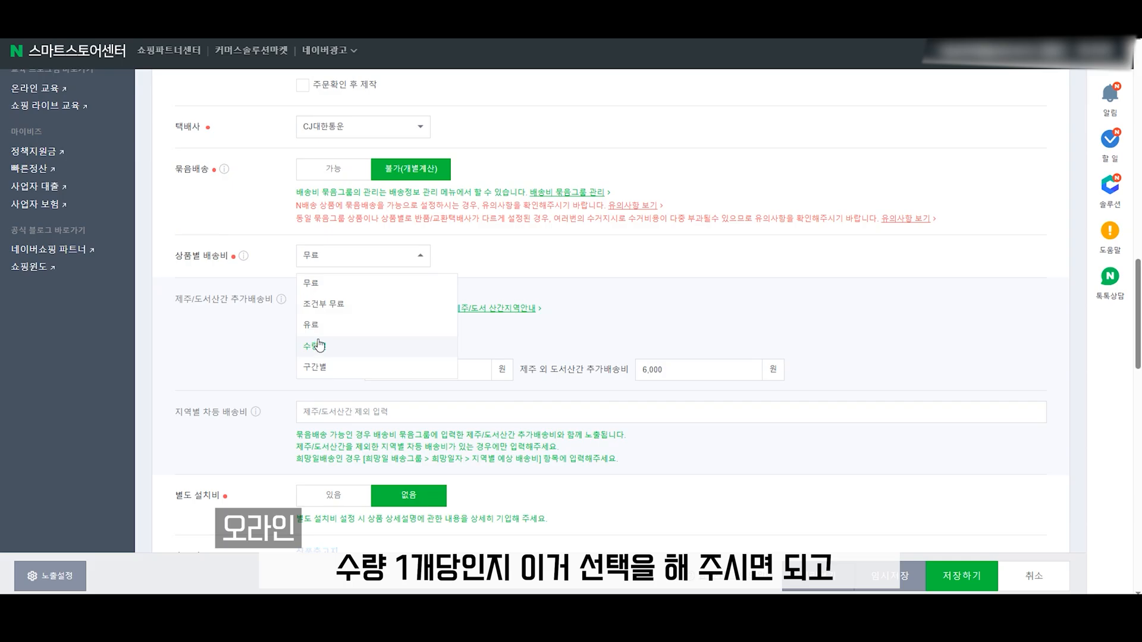
click(255, 256)
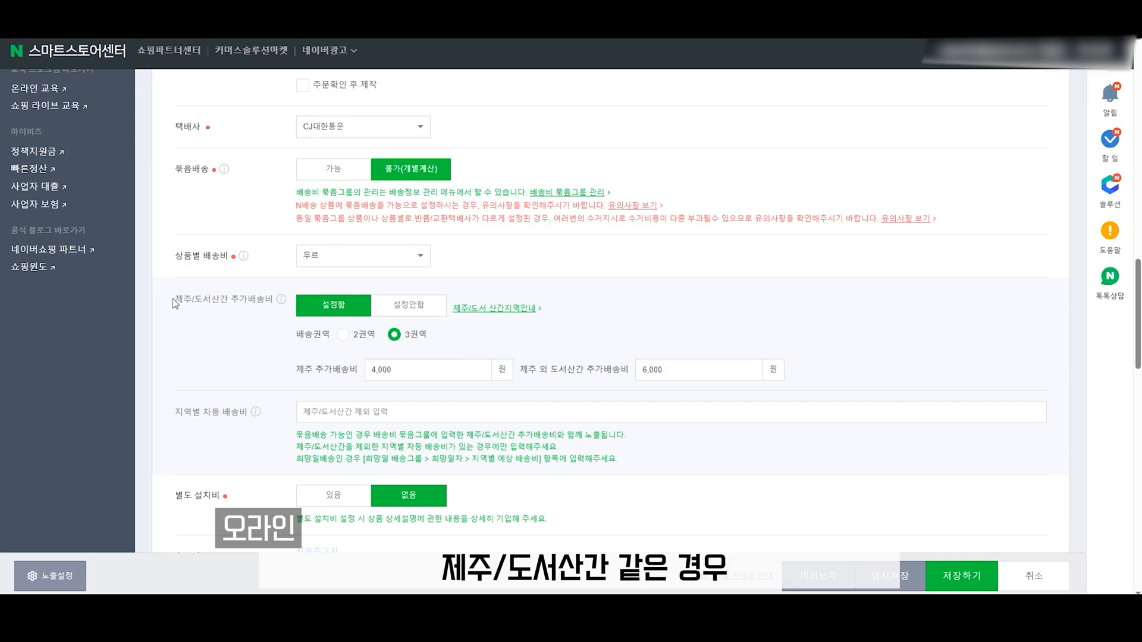
Step: Check the Jeju and remote-island surcharges, separate installation fee and dispatch address, and collapse the delivery section
drag(275, 300, 193, 301)
click(220, 302)
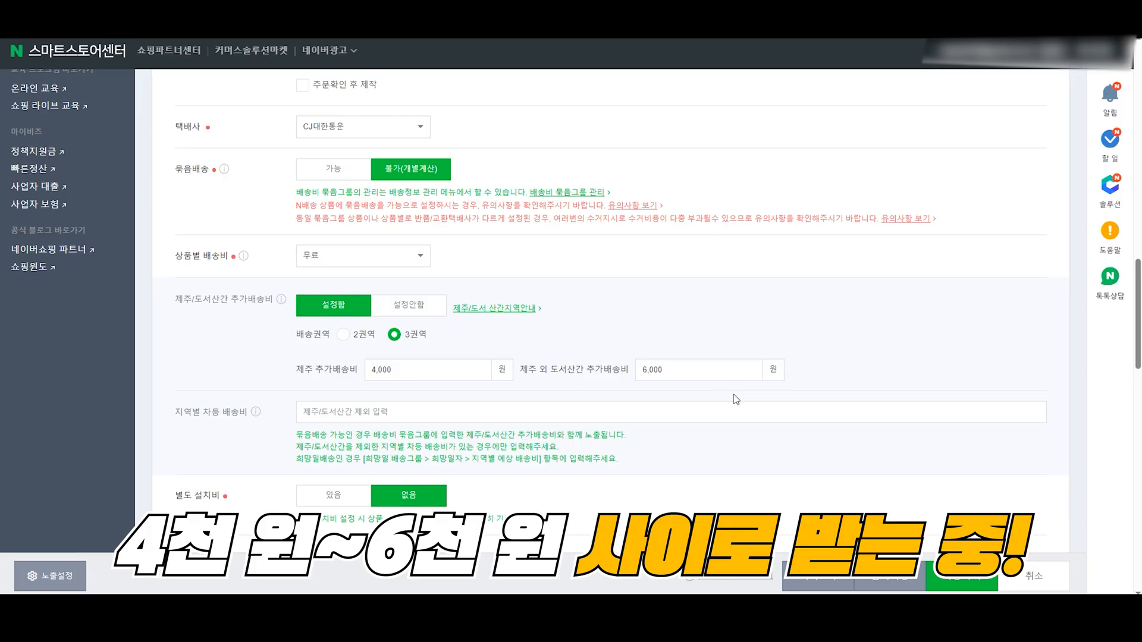
scroll(482, 302, down, 5)
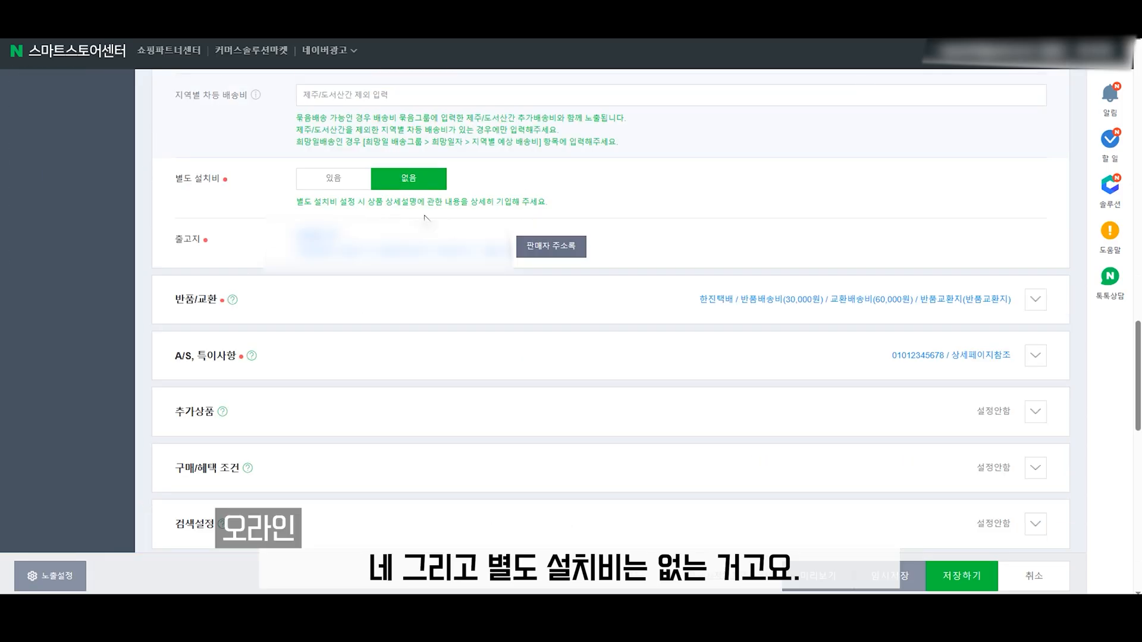
scroll(380, 318, up, 2)
scroll(281, 159, down, 5)
scroll(280, 242, up, 3)
Step: Expand the return/exchange section, check the one-way return and round-trip exchange shipping fees, and collapse it
click(329, 244)
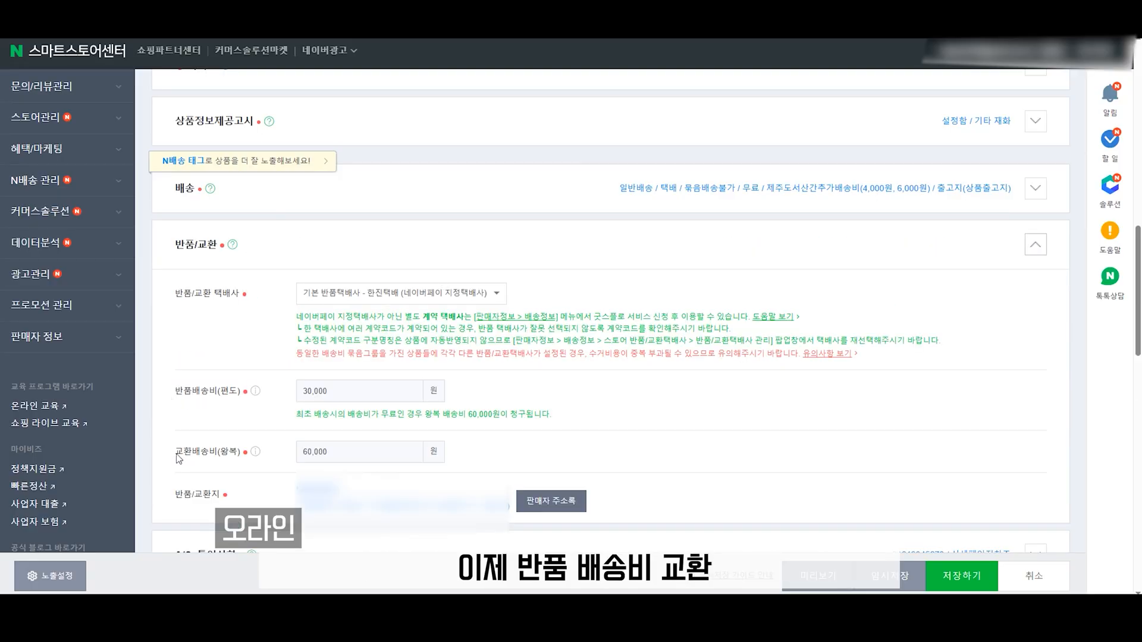
click(186, 406)
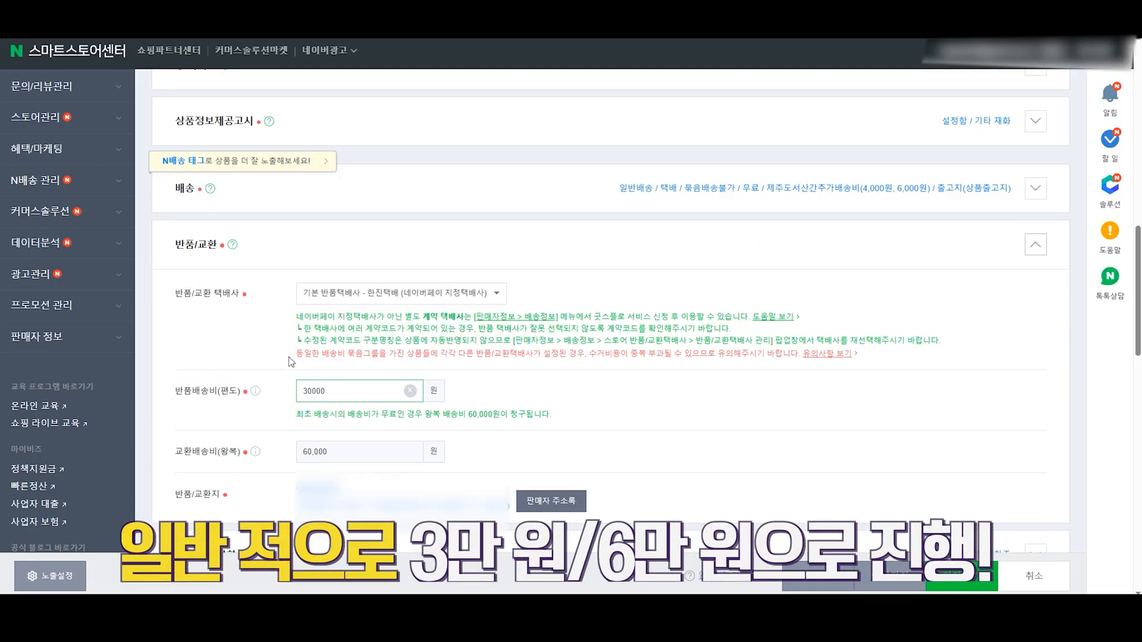
click(395, 257)
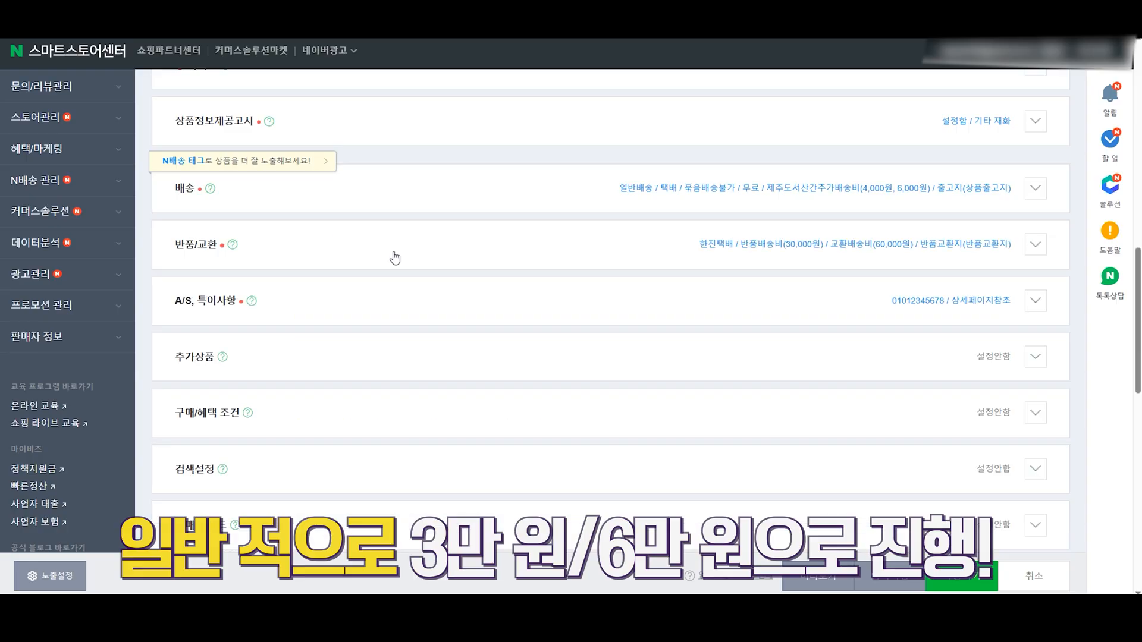
Step: Expand the A/S and special notes section, check the A/S phone number, guidance and seller notes fields, and collapse it
click(356, 295)
double_click(186, 352)
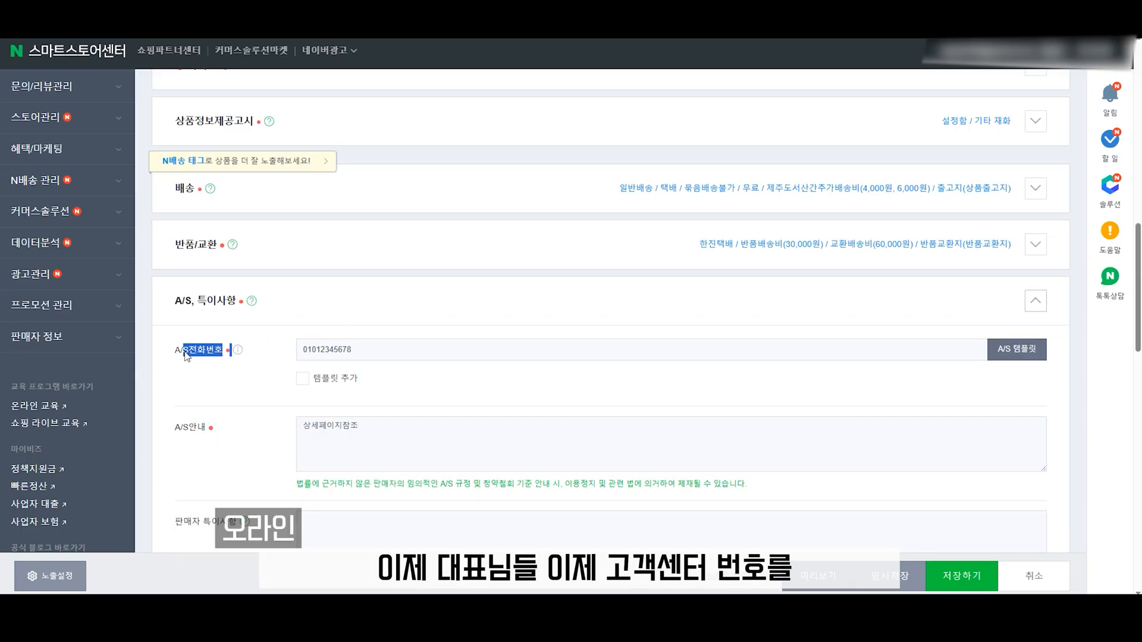
click(403, 351)
scroll(365, 255, down, 3)
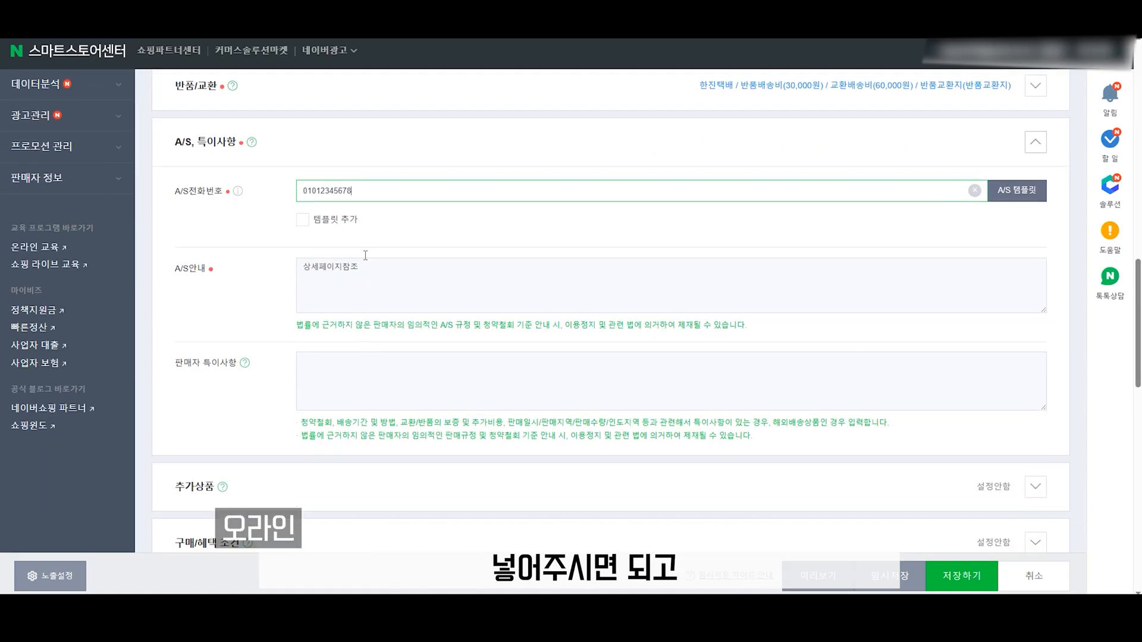
click(348, 286)
click(336, 361)
scroll(357, 333, up, 3)
click(405, 305)
Step: Expand the additional products section and set it to 설정안함
scroll(405, 305, down, 3)
click(426, 208)
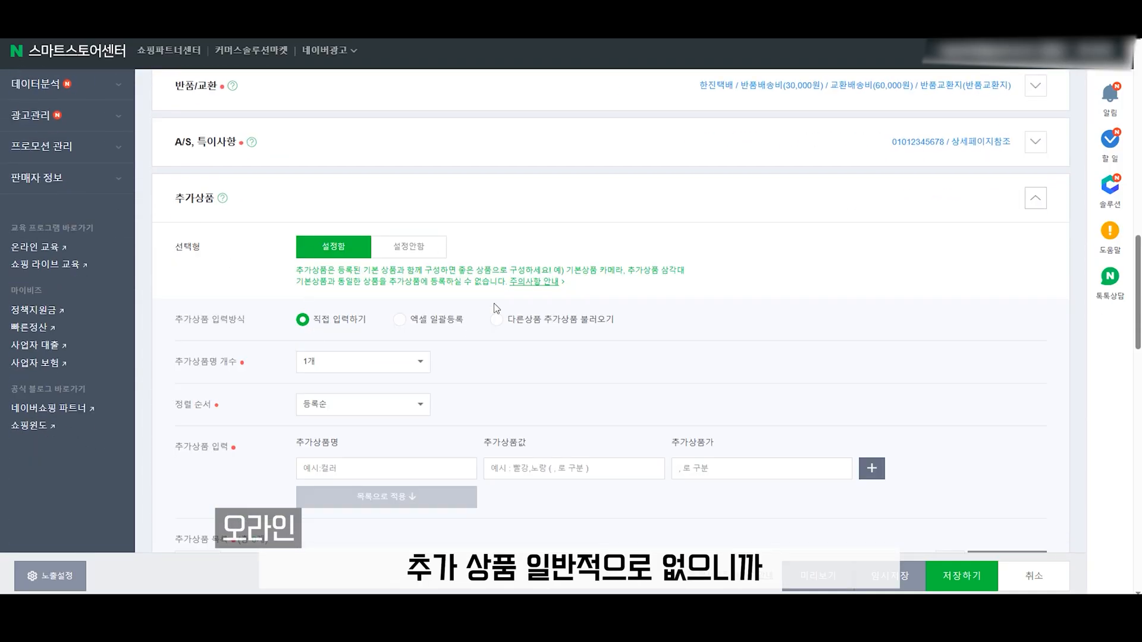
click(409, 247)
Step: Expand the purchase/benefit conditions section and review the minimum and maximum purchase quantity settings
click(305, 257)
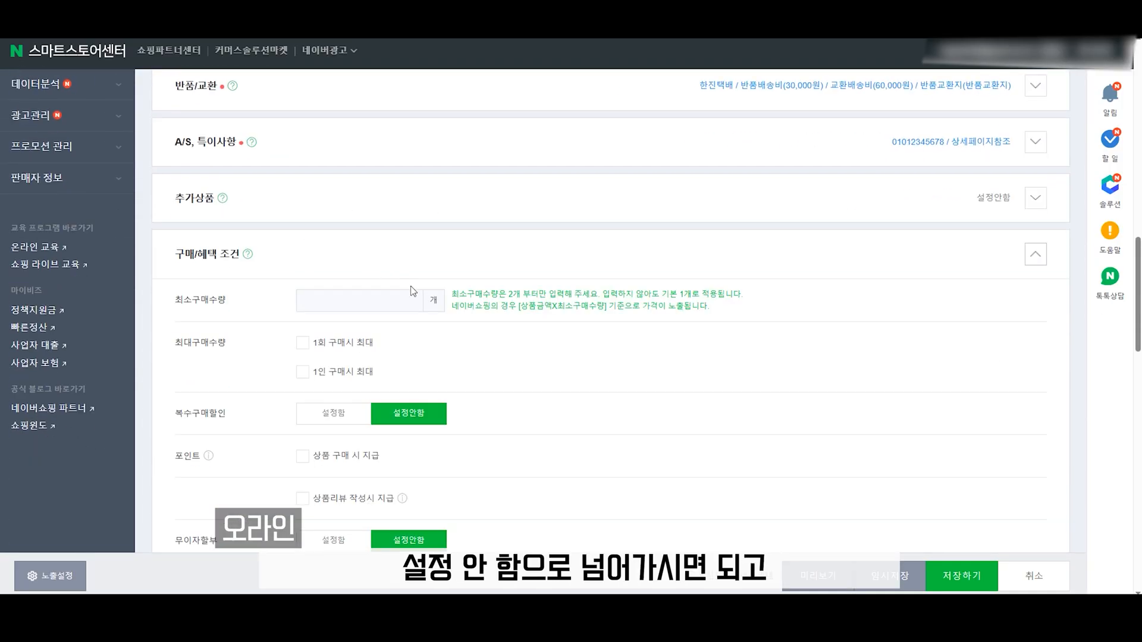
scroll(375, 280, down, 3)
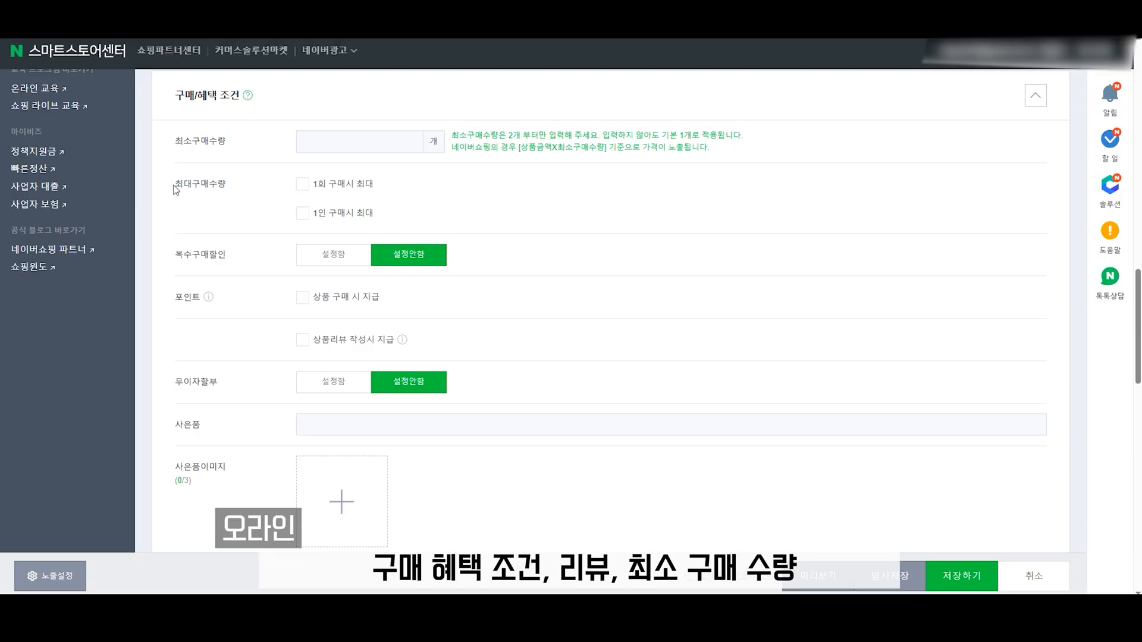
drag(177, 146, 238, 146)
click(241, 147)
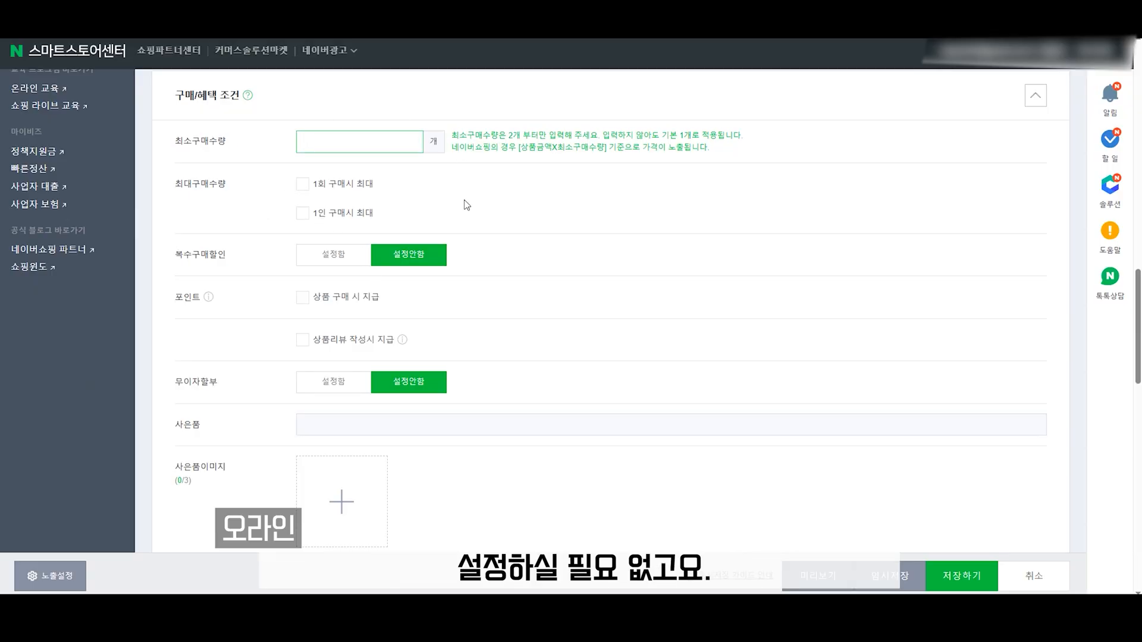
click(201, 192)
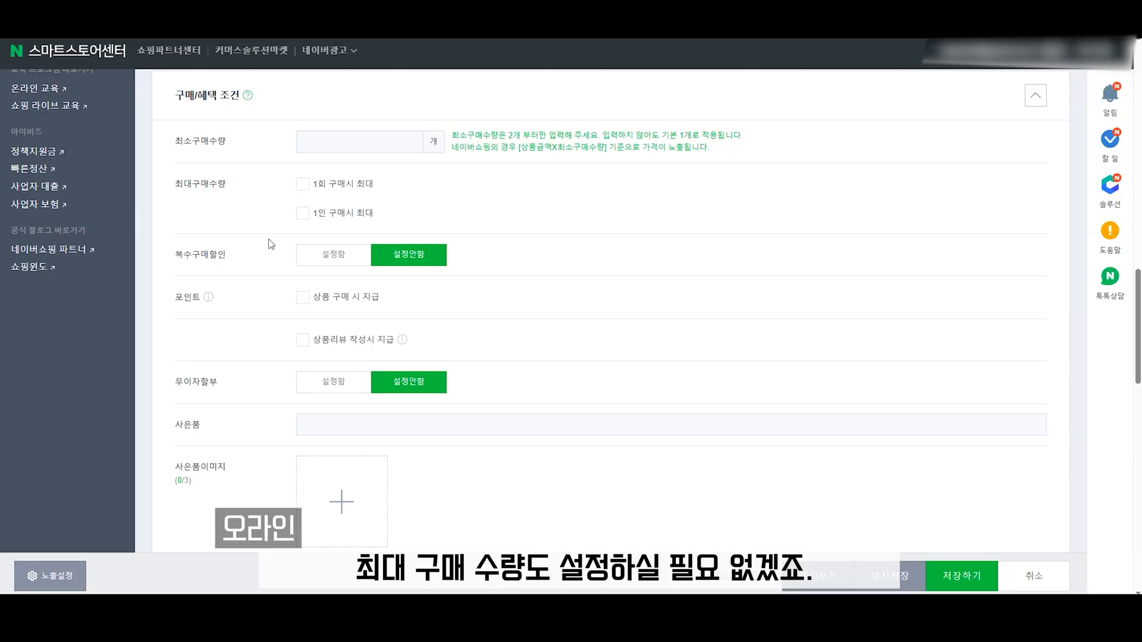
Step: Try enabling points for product reviews (상품리뷰 작성시 지급), view its amount fields, and disable the option again
click(303, 340)
scroll(423, 311, down, 3)
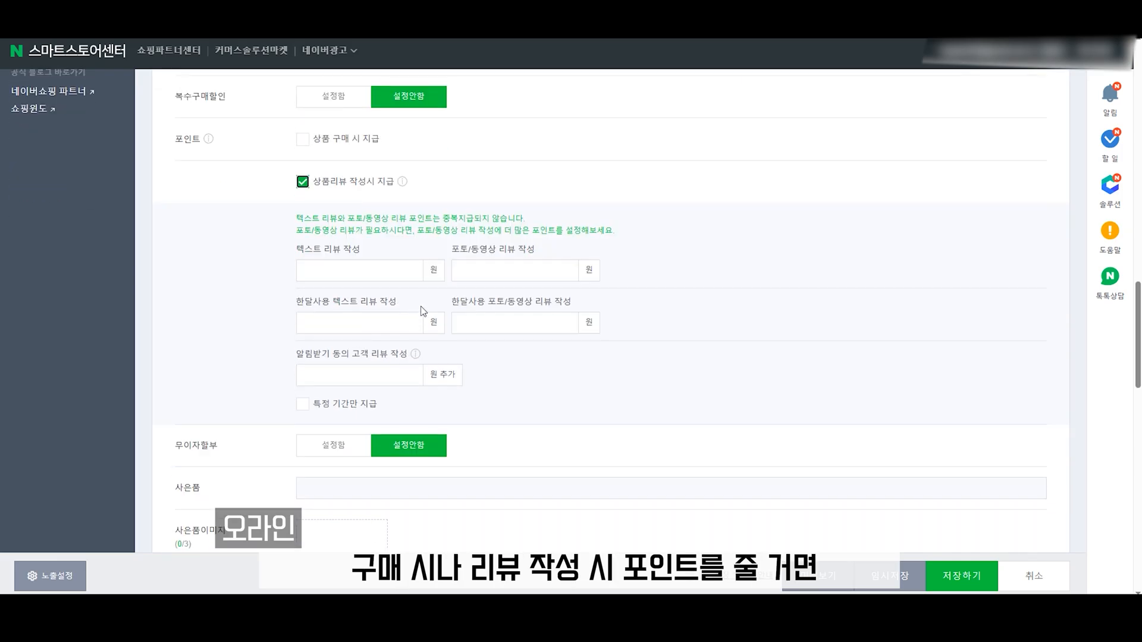
click(303, 181)
Step: Add the search tags 편리한, 수형 and 가벼운 in the search settings and collapse the section
scroll(416, 239, down, 3)
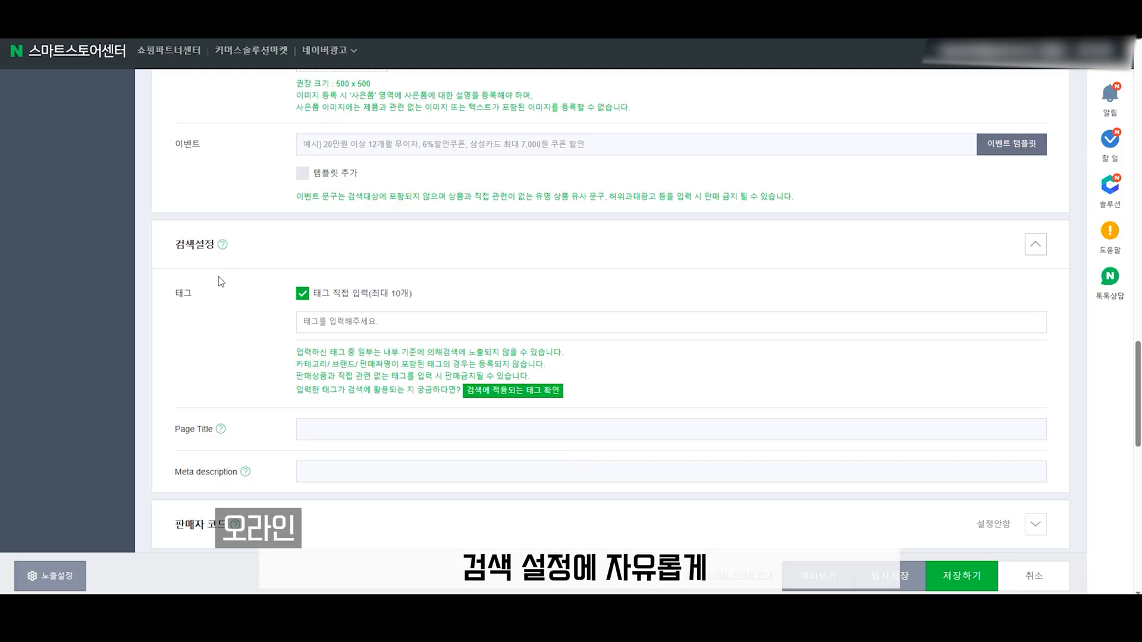
click(385, 325)
text(편리한)
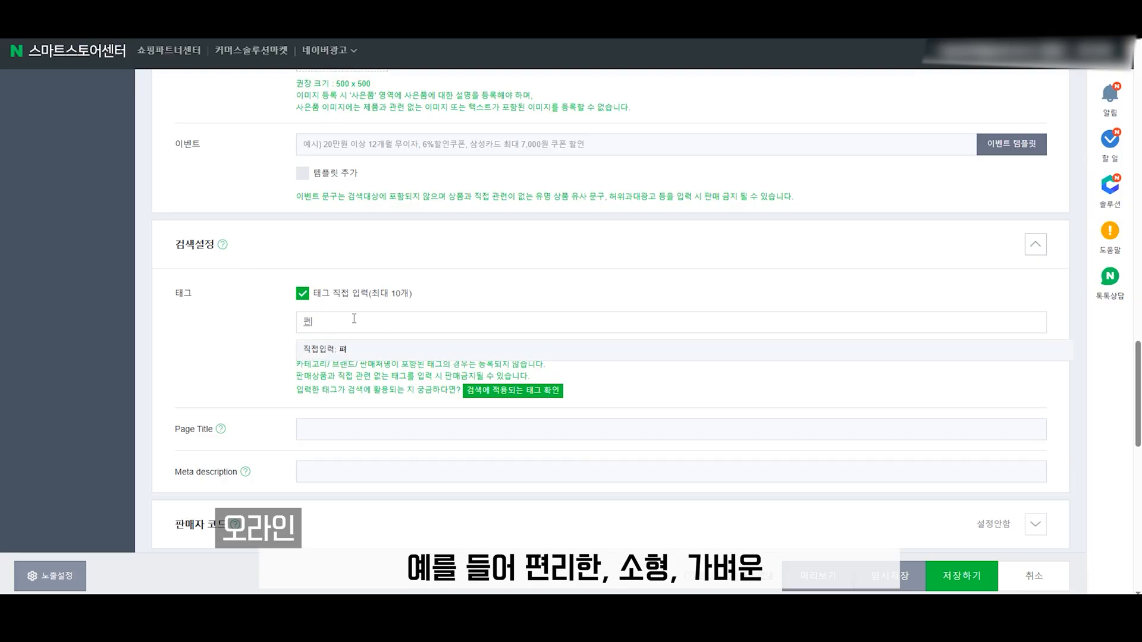
key(Return)
text(개벼운)
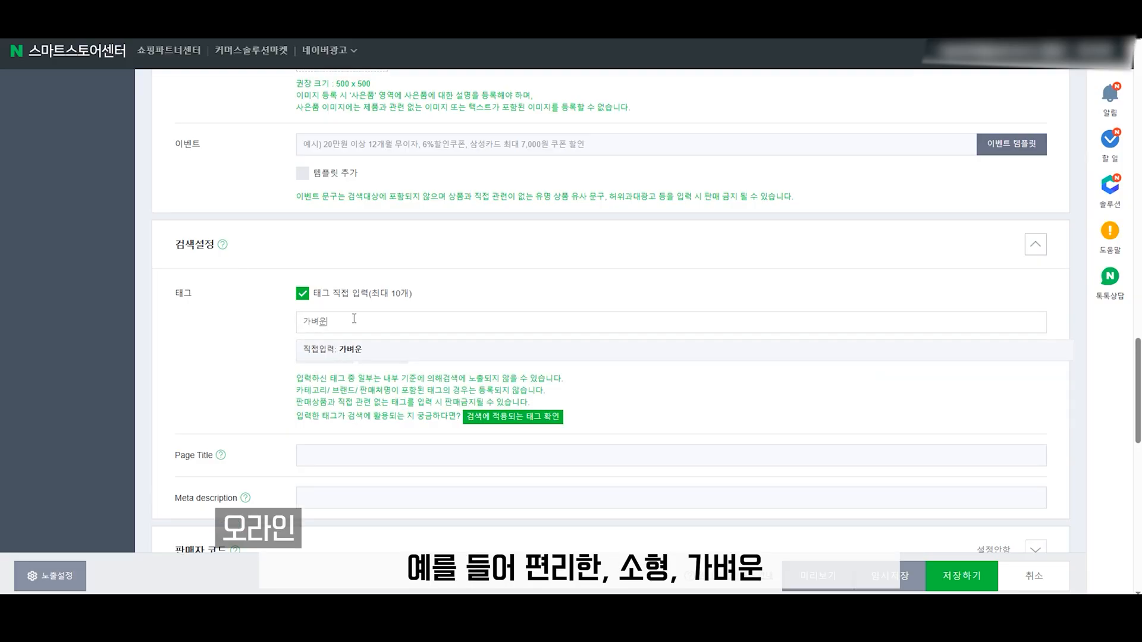
key(Return)
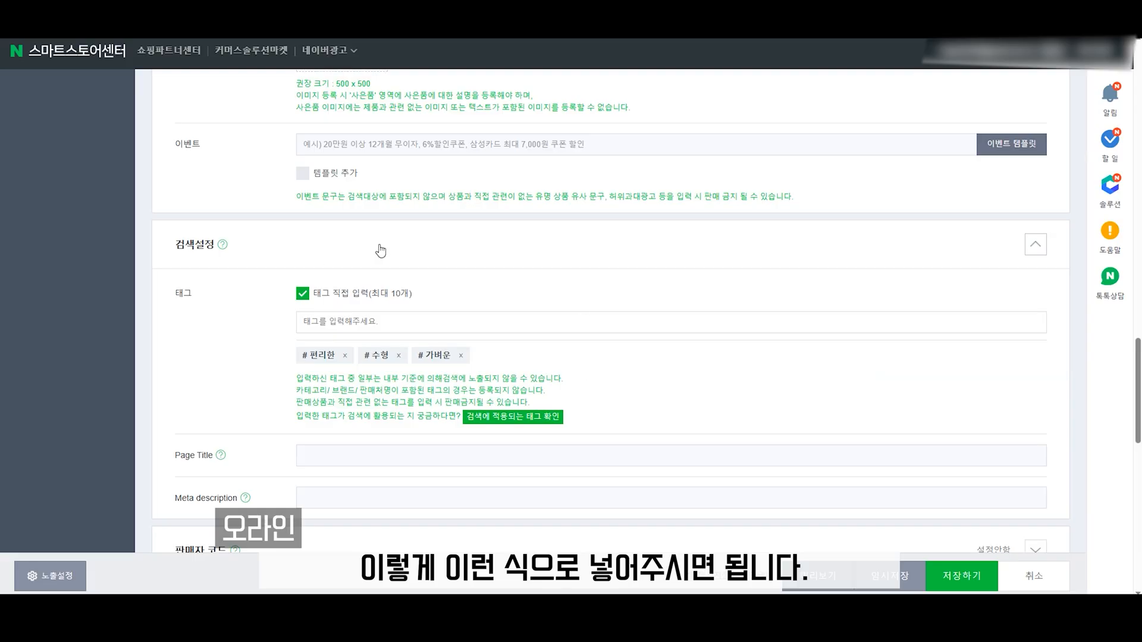
click(454, 248)
Step: Check the exposure channel section for the 네이버쇼핑 price comparison registration and the display status
scroll(344, 276, down, 2)
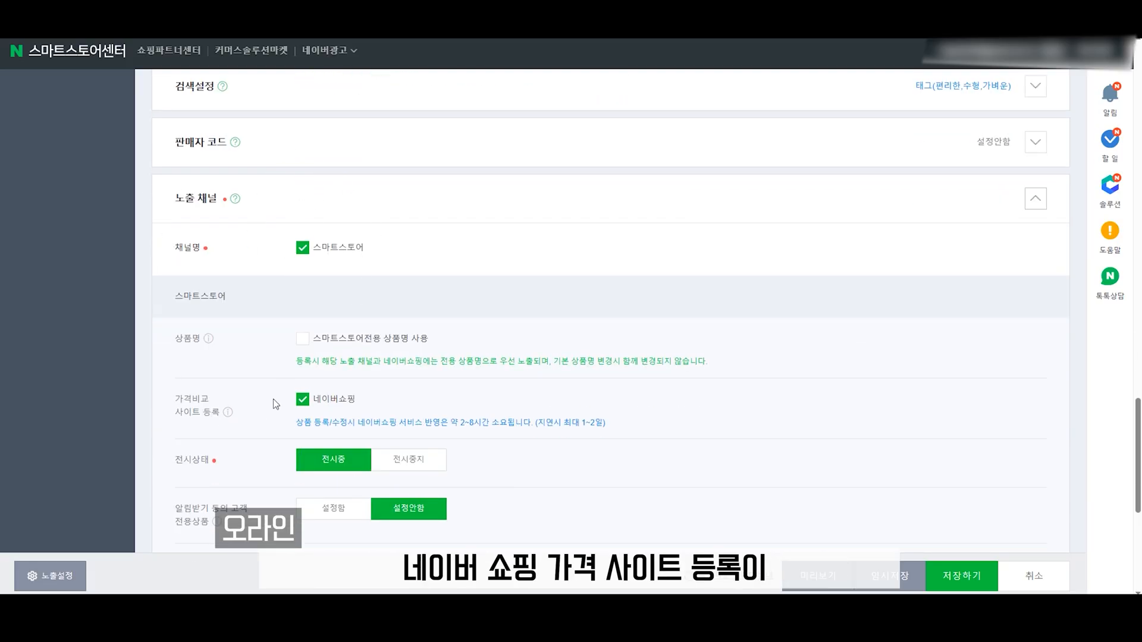
scroll(298, 369, down, 3)
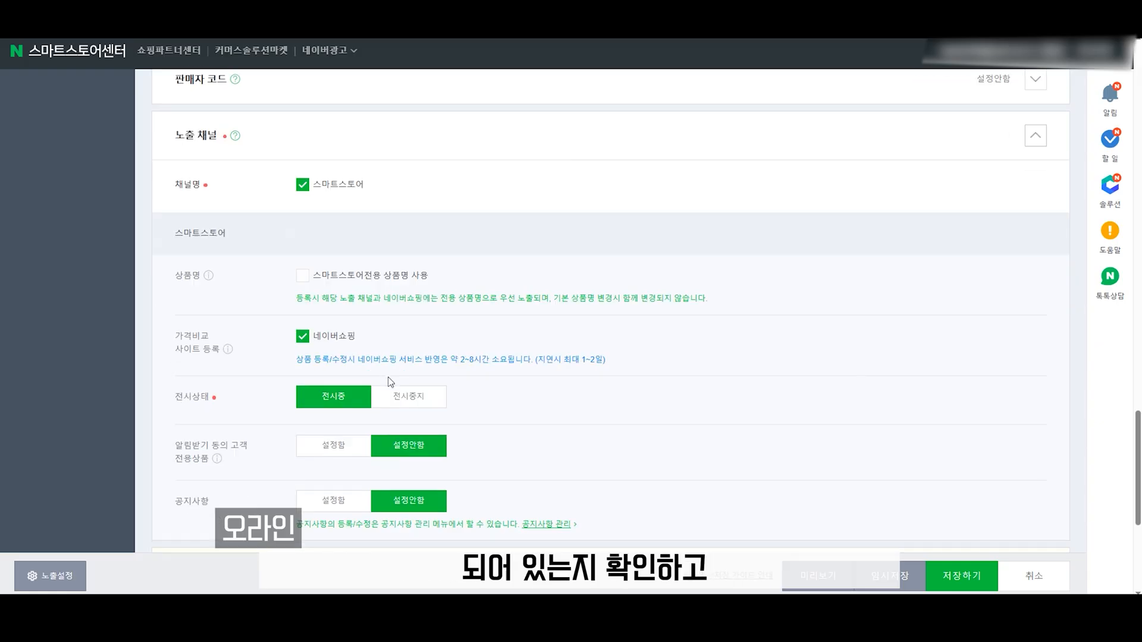
scroll(345, 351, up, 3)
scroll(387, 338, down, 5)
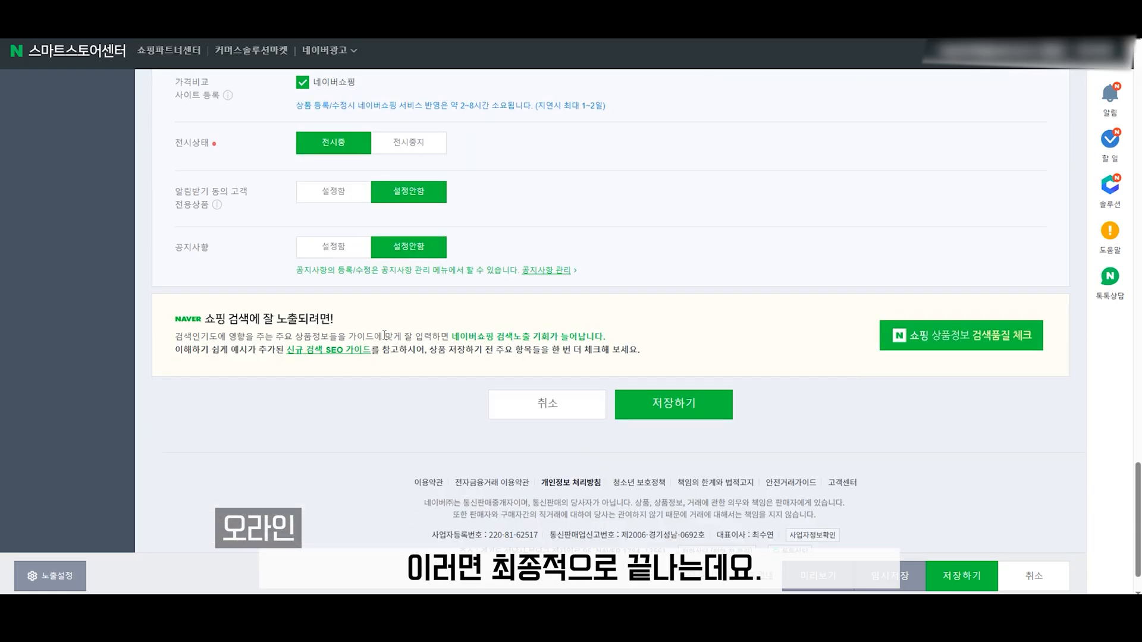